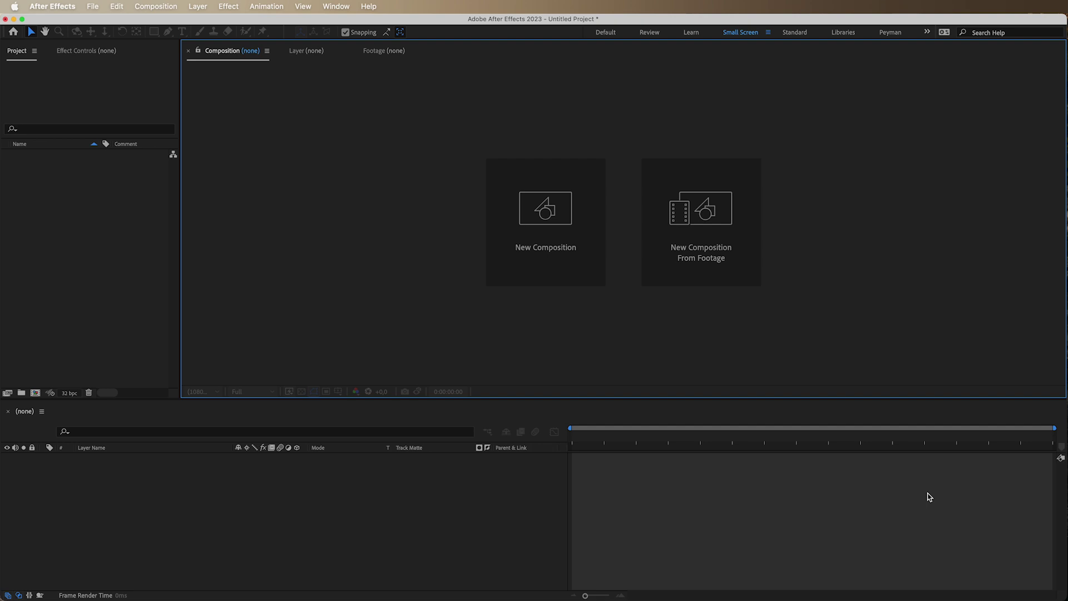
Make a new HD 1920×1080 composition at 25 fps and 20 seconds, named 'Mesmerizing Background Animation'
left_click(594, 244)
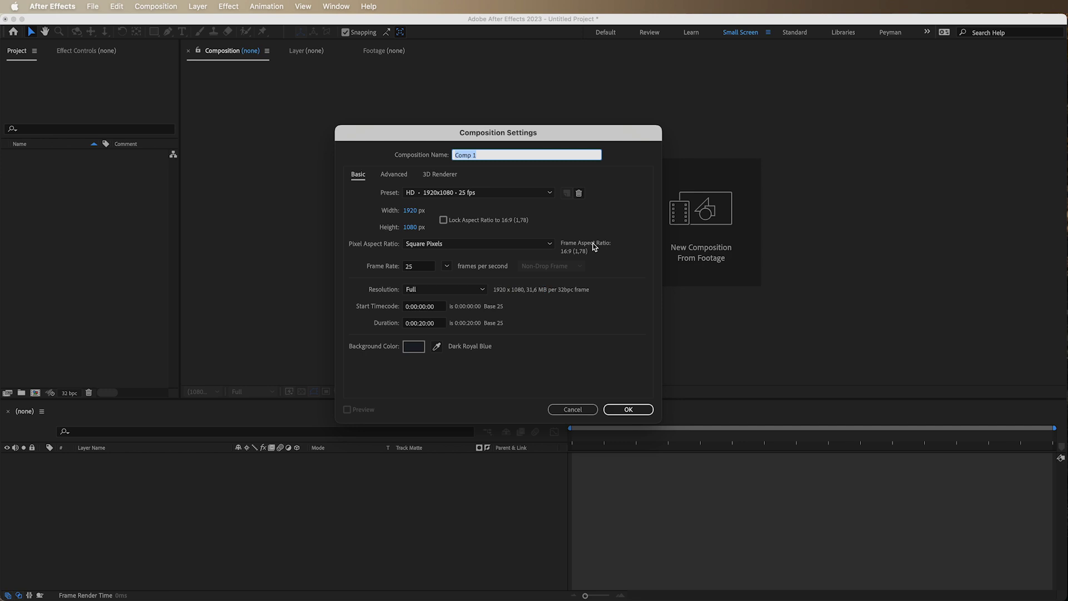
left_click(418, 267)
left_click(561, 327)
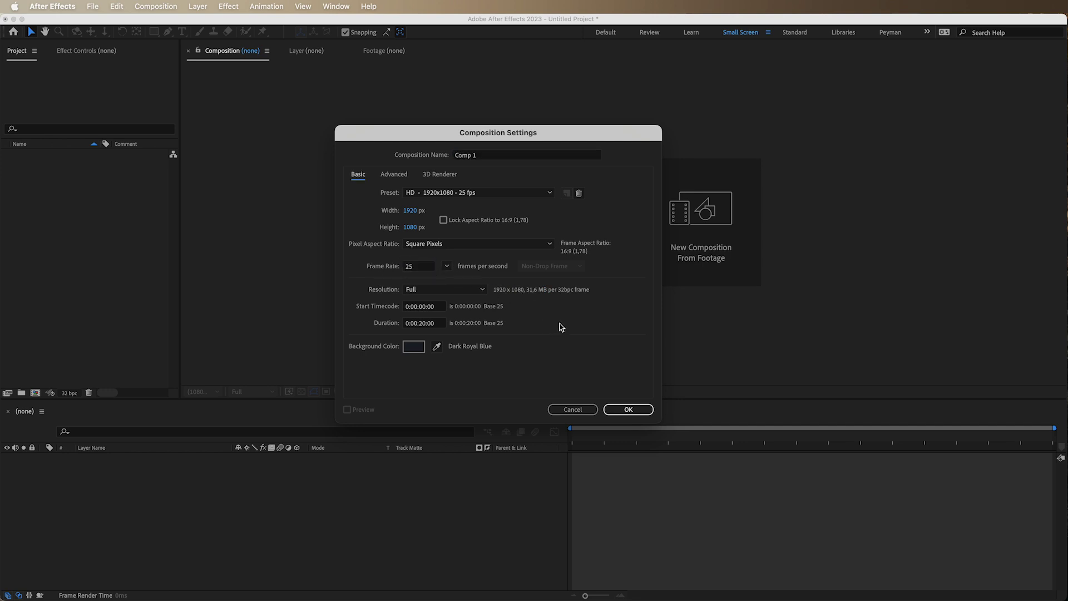
left_click(419, 324)
key("Tab")
key("BackSpace")
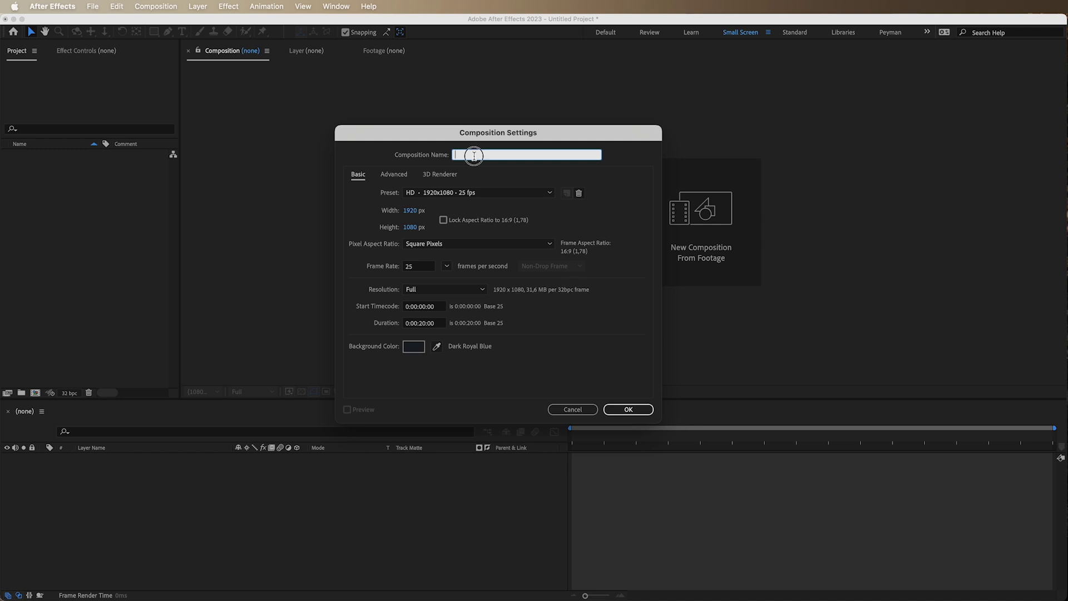
type("Mesmerizing Background Animation")
left_click(628, 410)
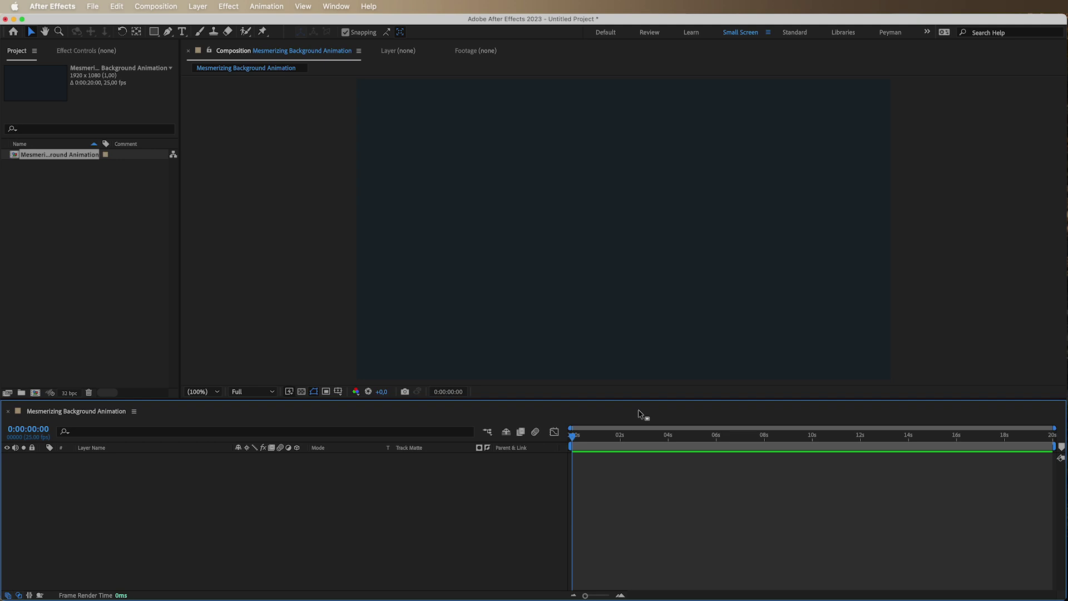
Switch from After Effects over to Notion
key("super+Tab")
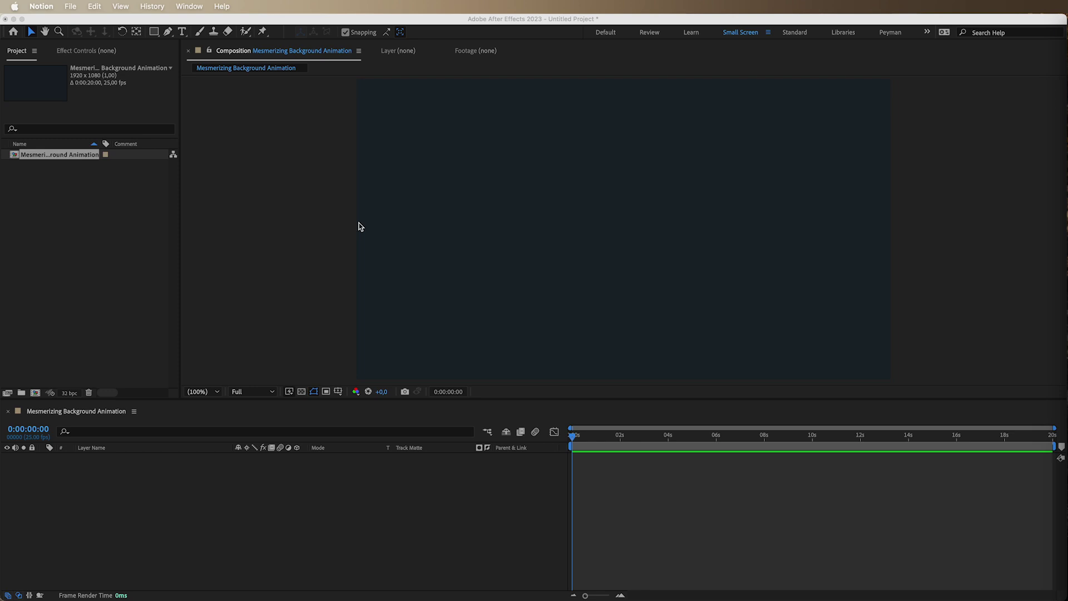
Add a composition-sized solid layer named BG
left_click(359, 226)
left_click(199, 6)
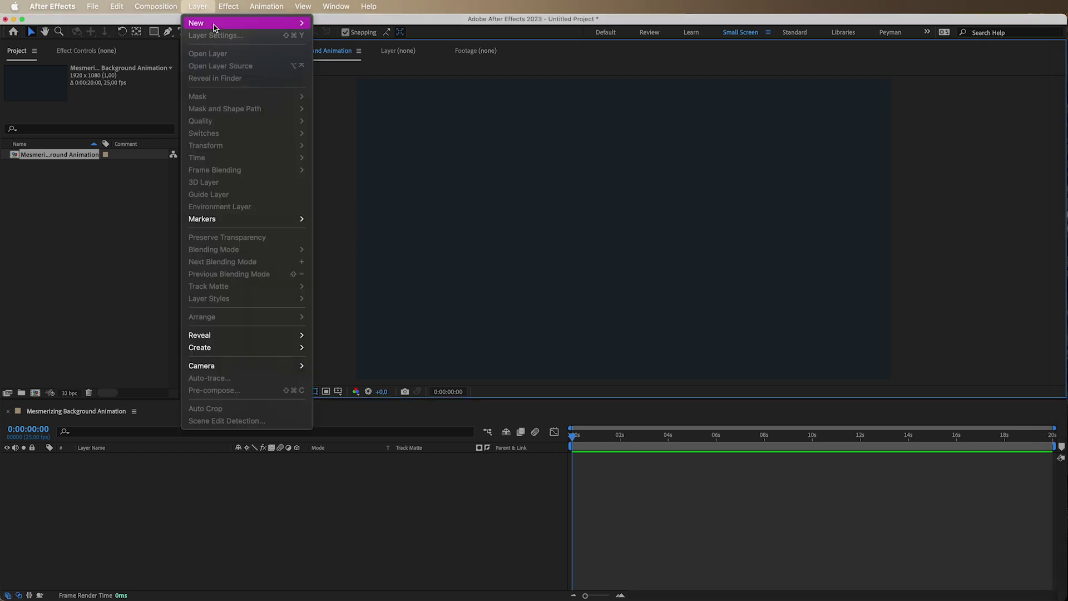
mouse_move(233, 25)
left_click(335, 35)
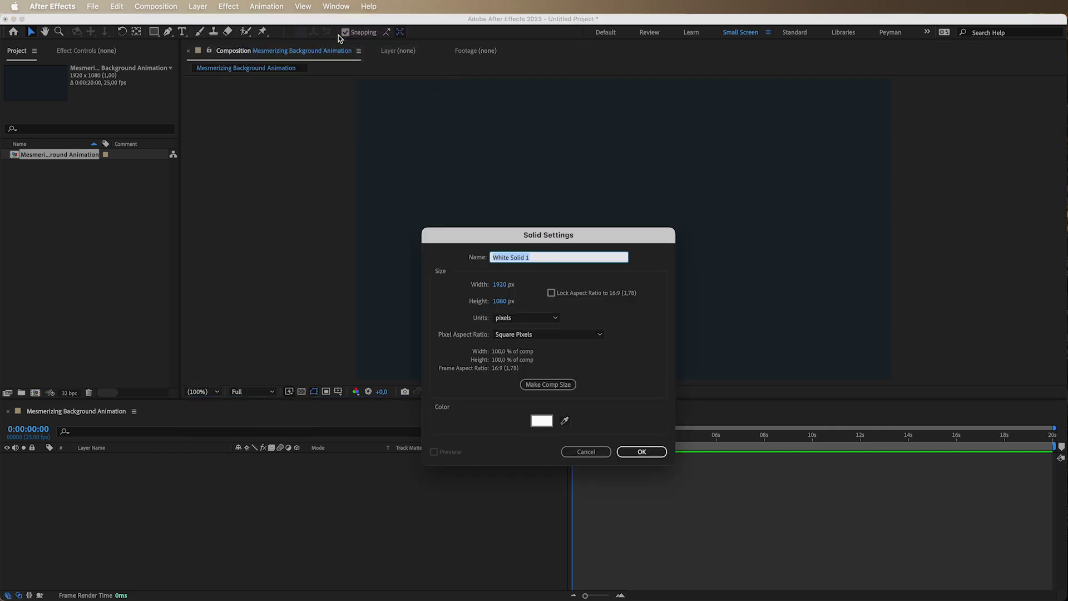
type("BG")
left_click(558, 384)
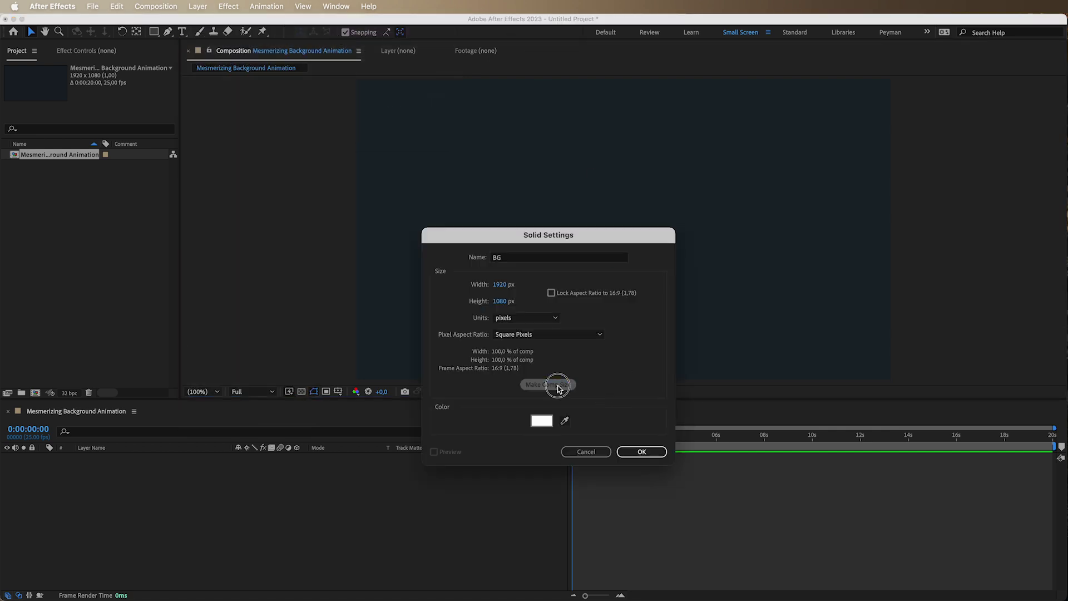
left_click(654, 453)
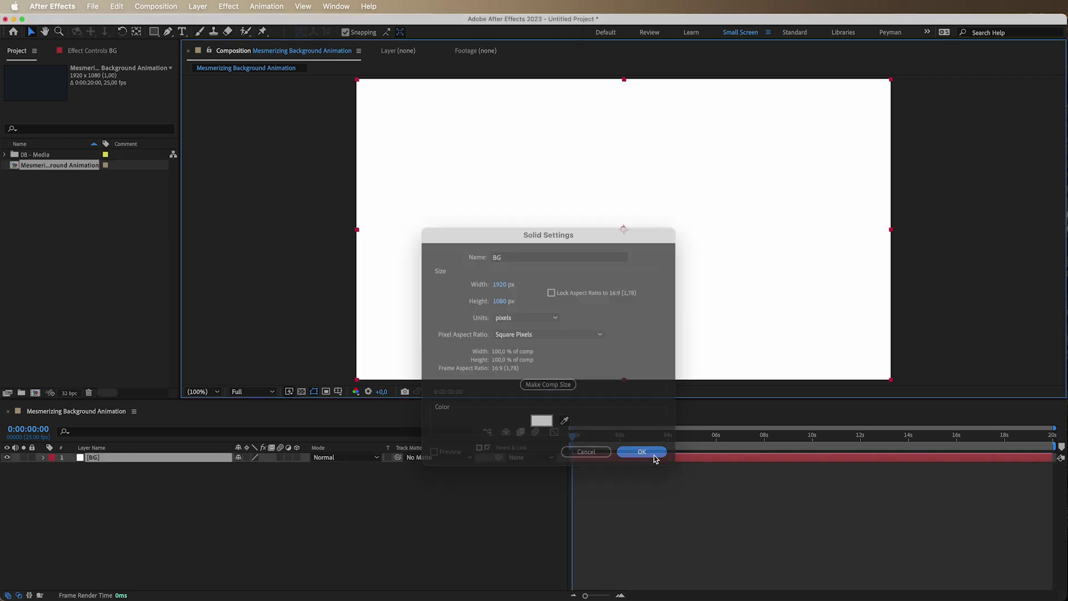
Apply the 4-Color Gradient effect to BG through the quick effect search
key("F3")
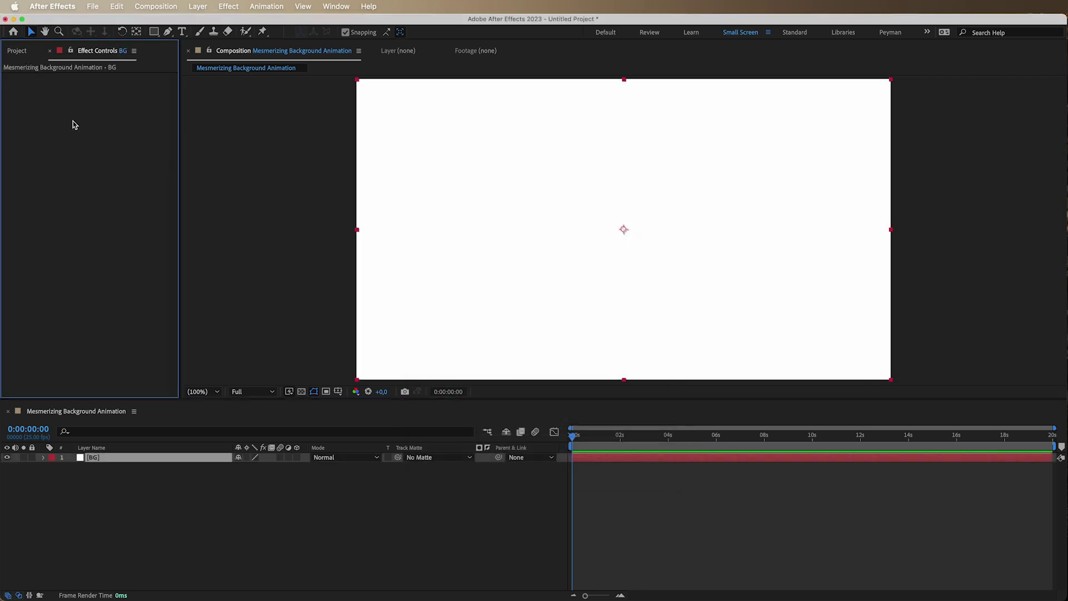
key("ctrl+space")
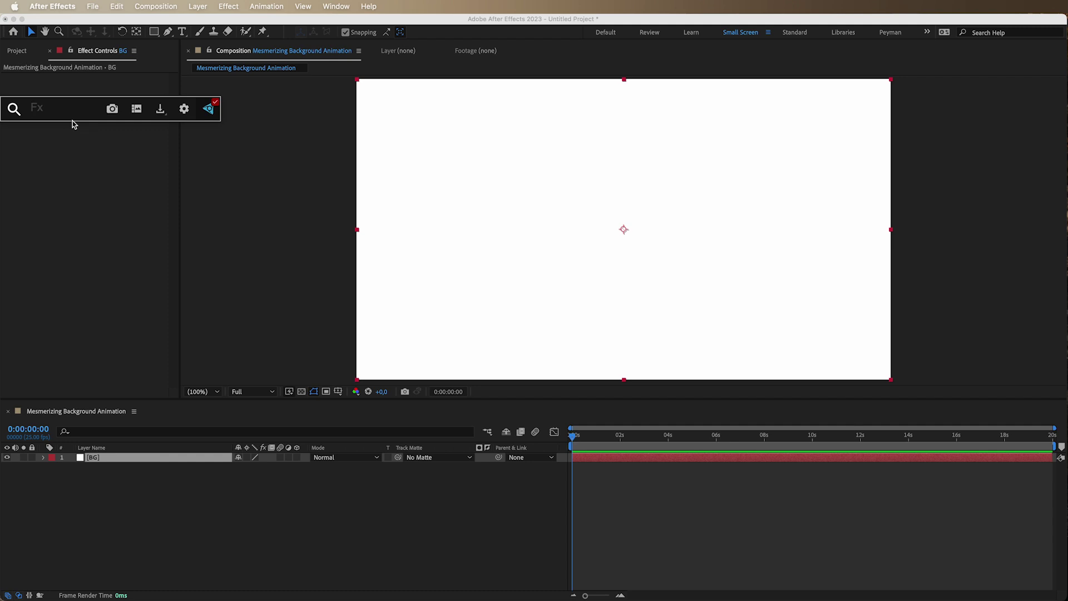
type("4")
key("Return")
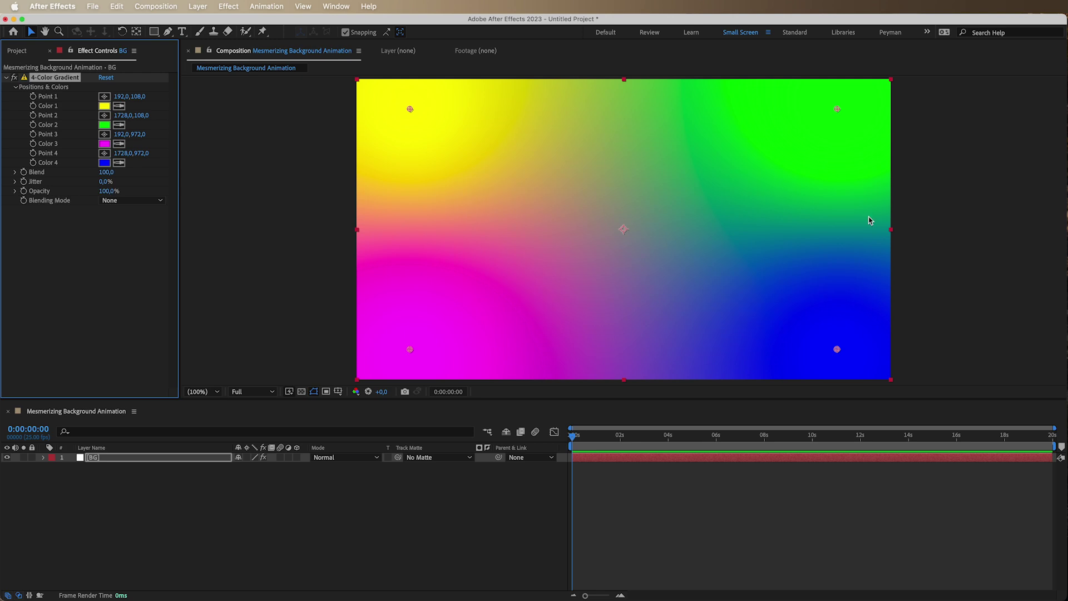
key("super+Tab")
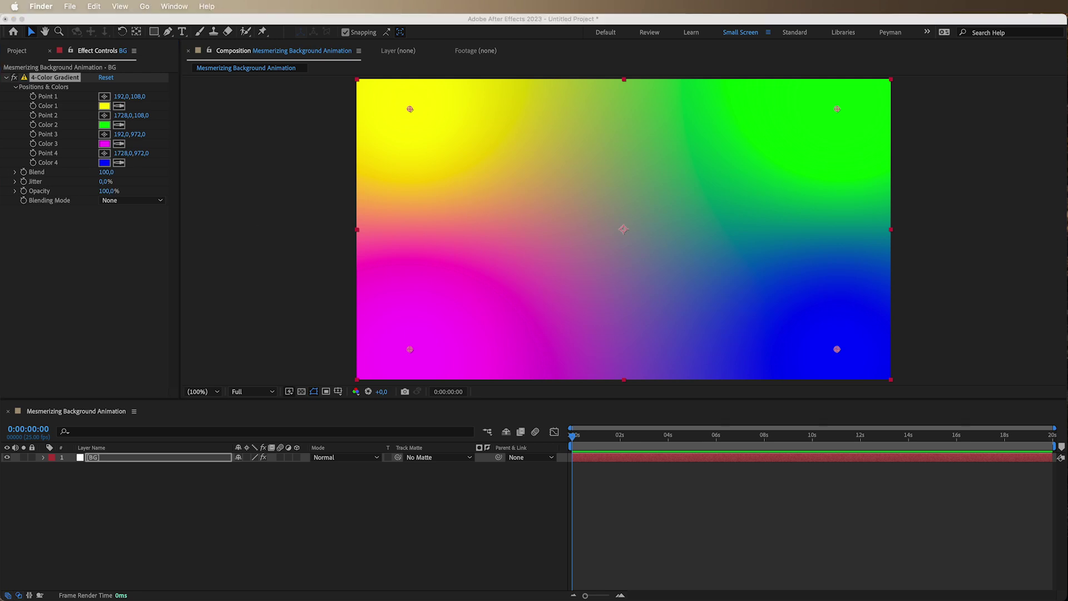
Import the palette image into the composition, place it top-right, and select BG
left_click_drag(728, 175, 459, 192)
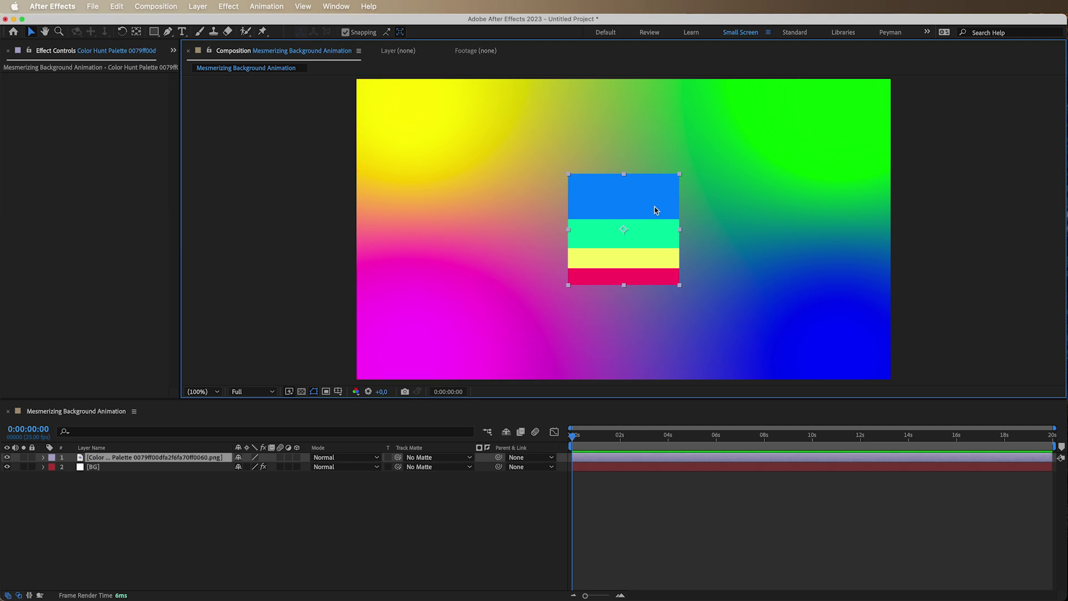
left_click_drag(655, 209, 885, 92)
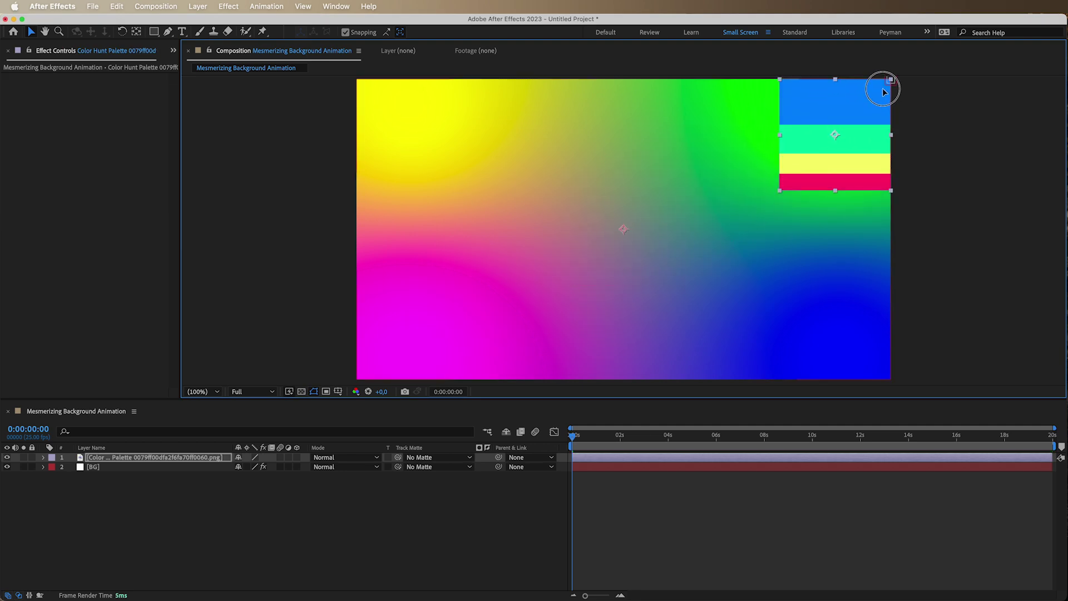
left_click(89, 467)
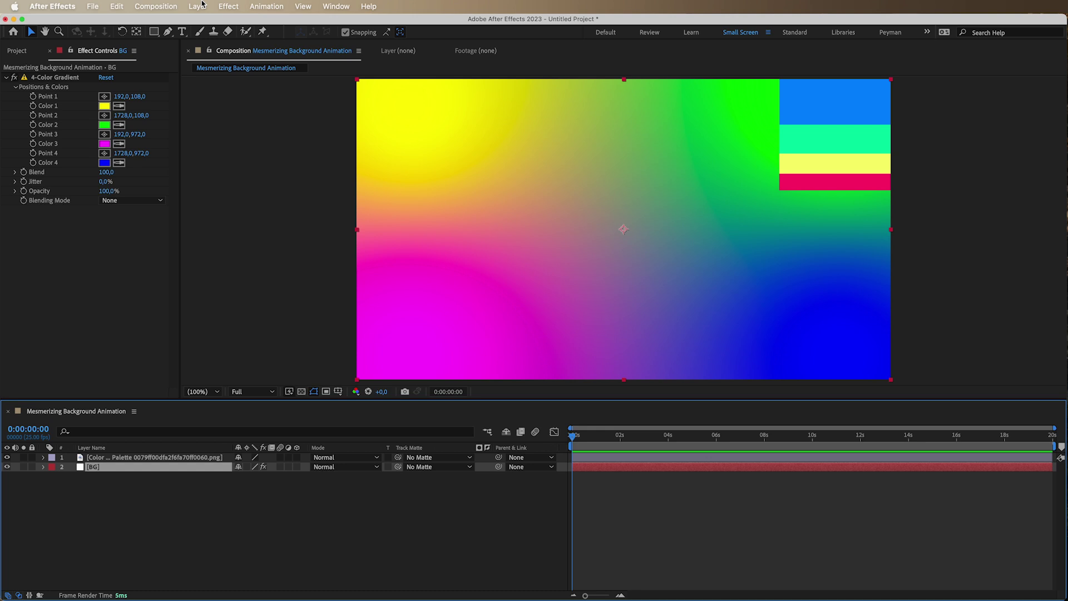
Eyedrop the palette's pale yellow, mint, blue and red into Color 1–4, then make Color 3 red
left_click(119, 105)
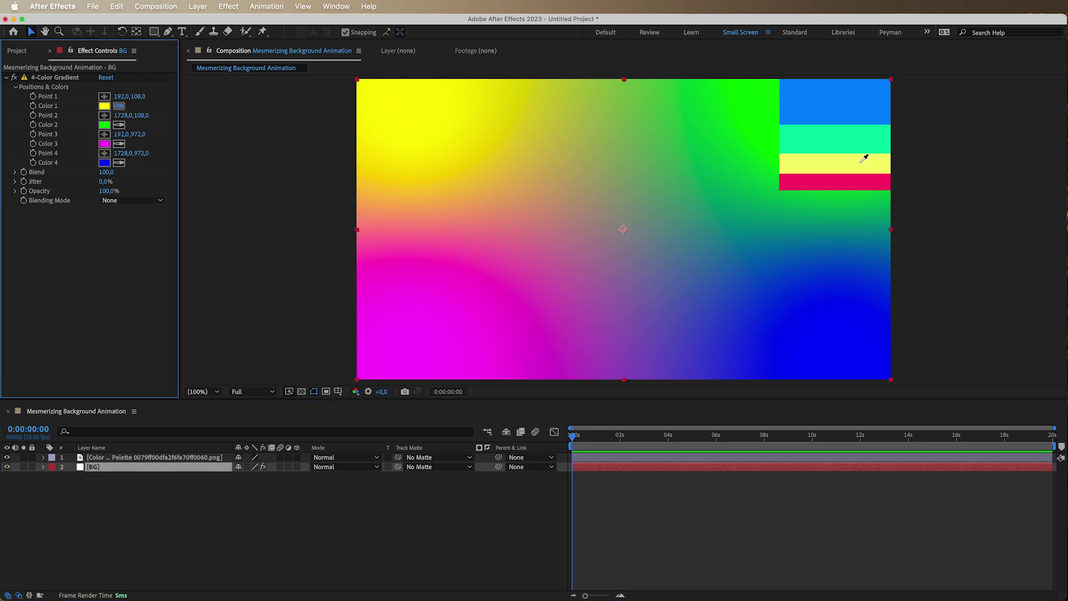
left_click(864, 159)
left_click(118, 125)
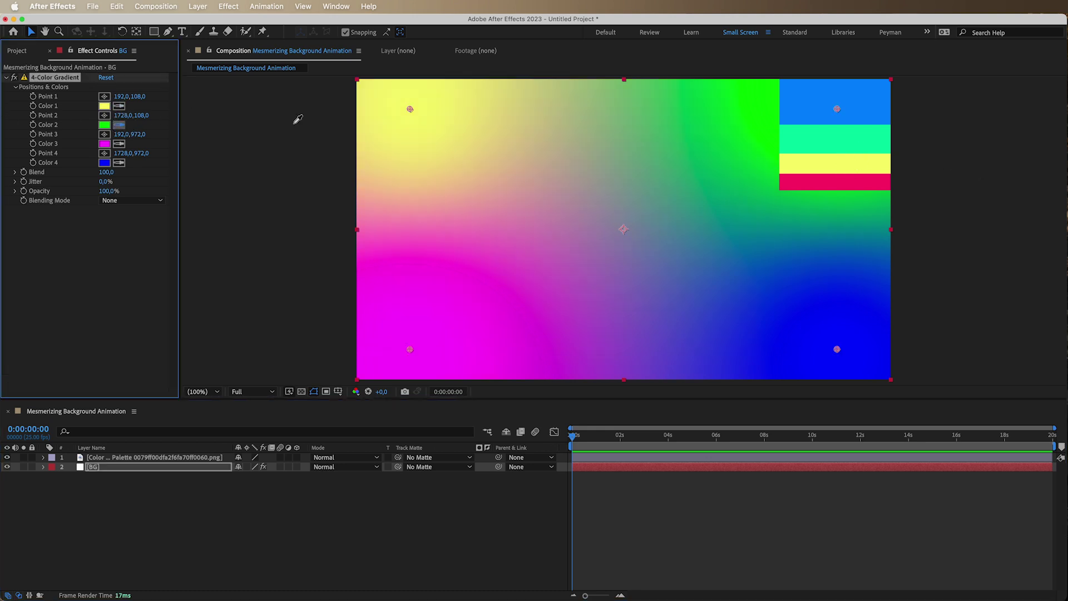
left_click(861, 132)
left_click(119, 144)
left_click(824, 106)
left_click(118, 163)
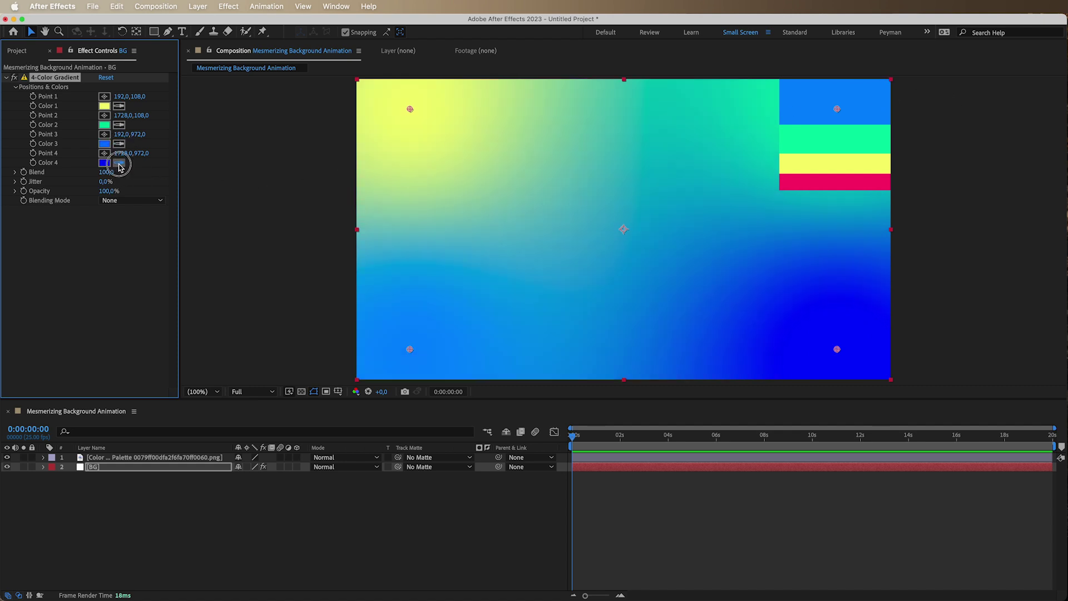
left_click(852, 183)
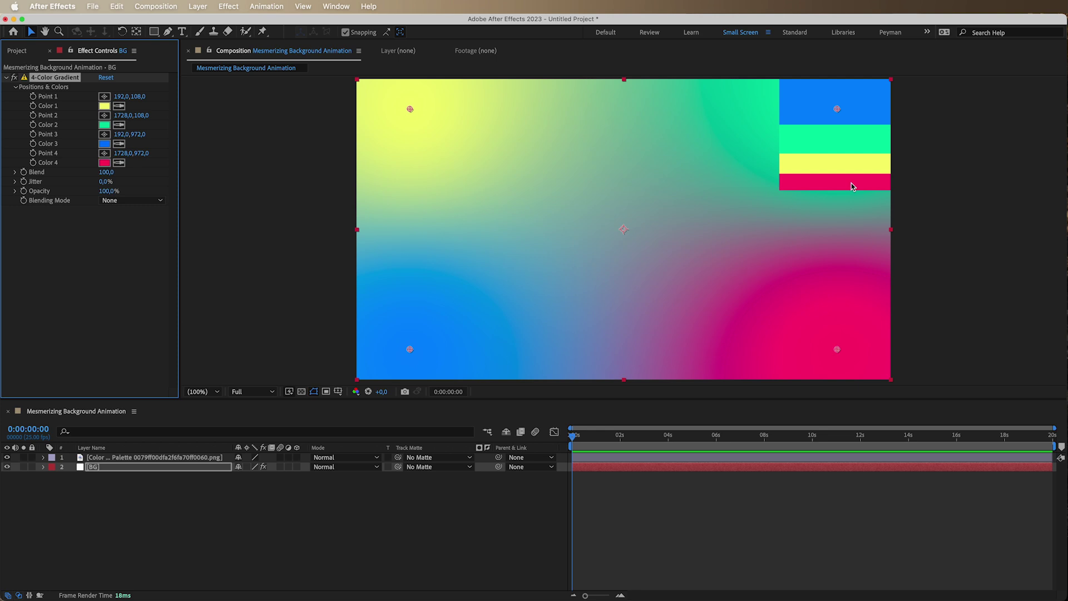
left_click(119, 144)
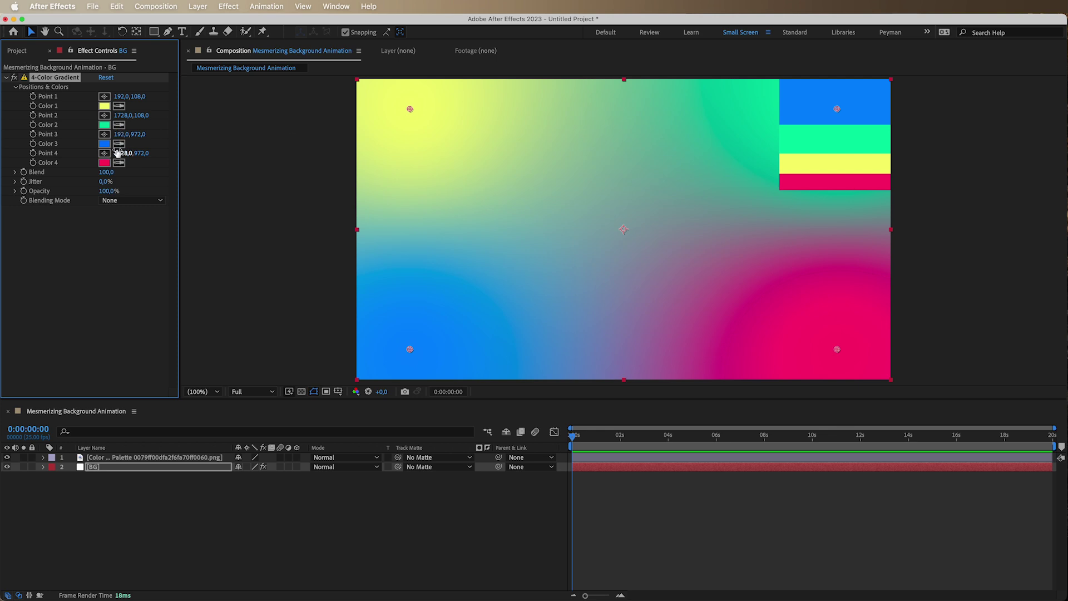
left_click(847, 181)
left_click(120, 144)
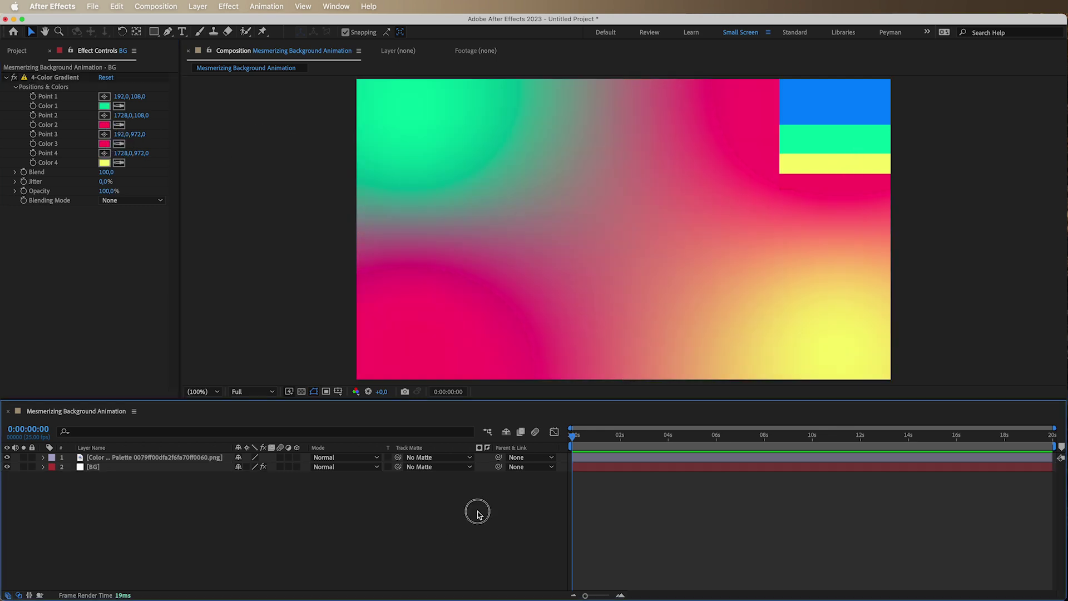
Turn the palette image layer into a guide layer
left_click(136, 459)
right_click(124, 457)
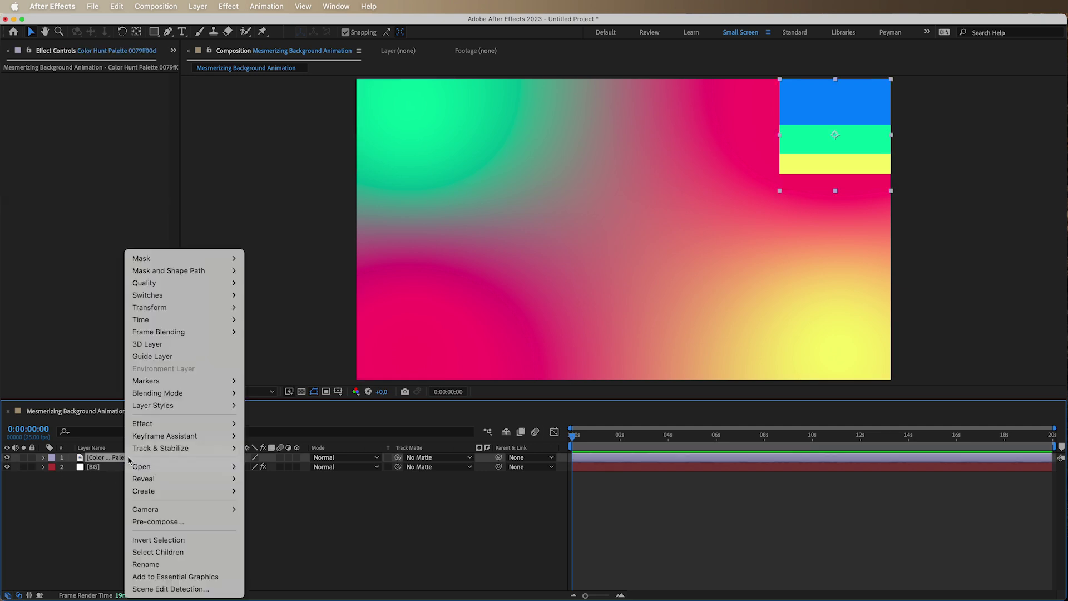
left_click(192, 357)
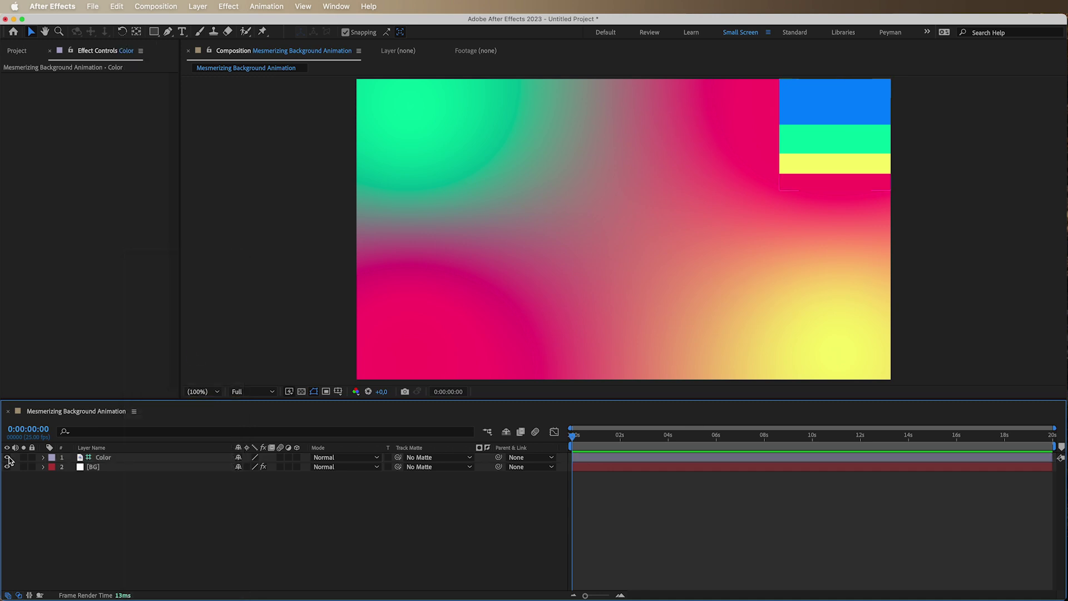
Hide the palette layer and expand BG's 4-Color Gradient settings
left_click(7, 458)
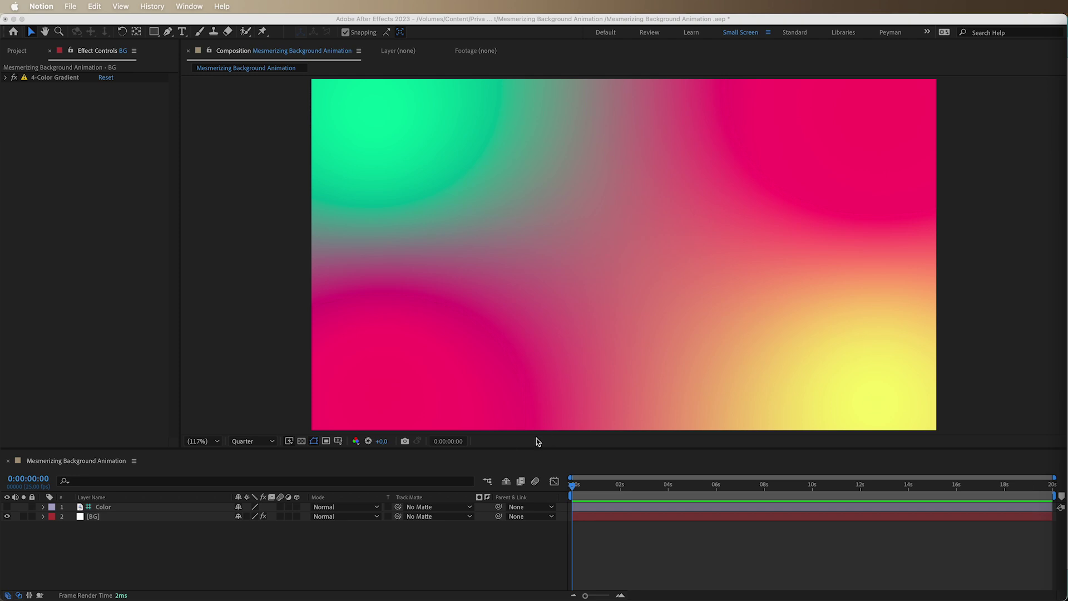
left_click(92, 518)
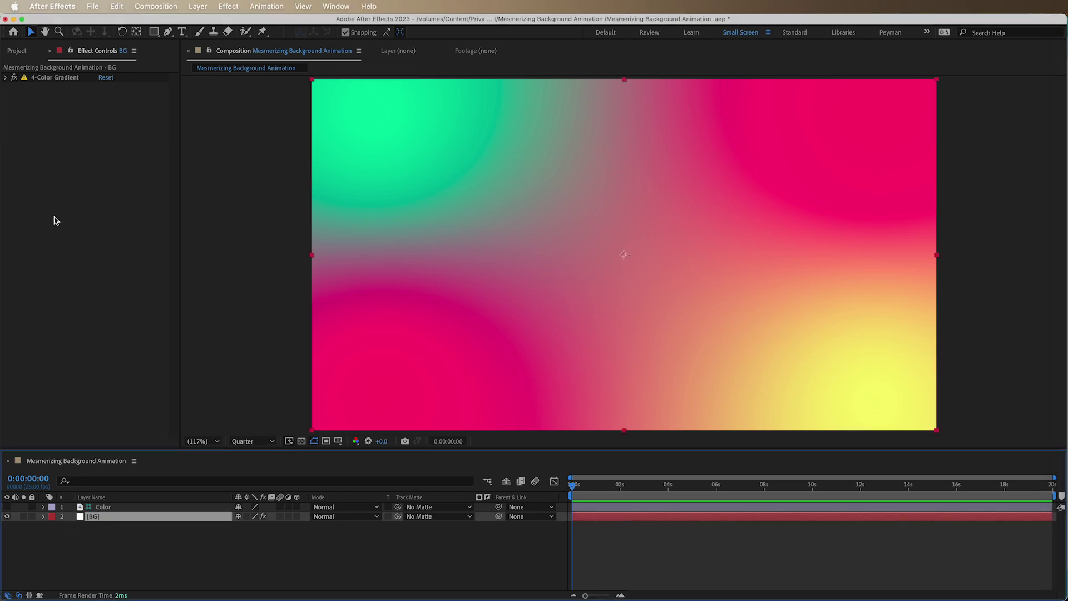
left_click(6, 78)
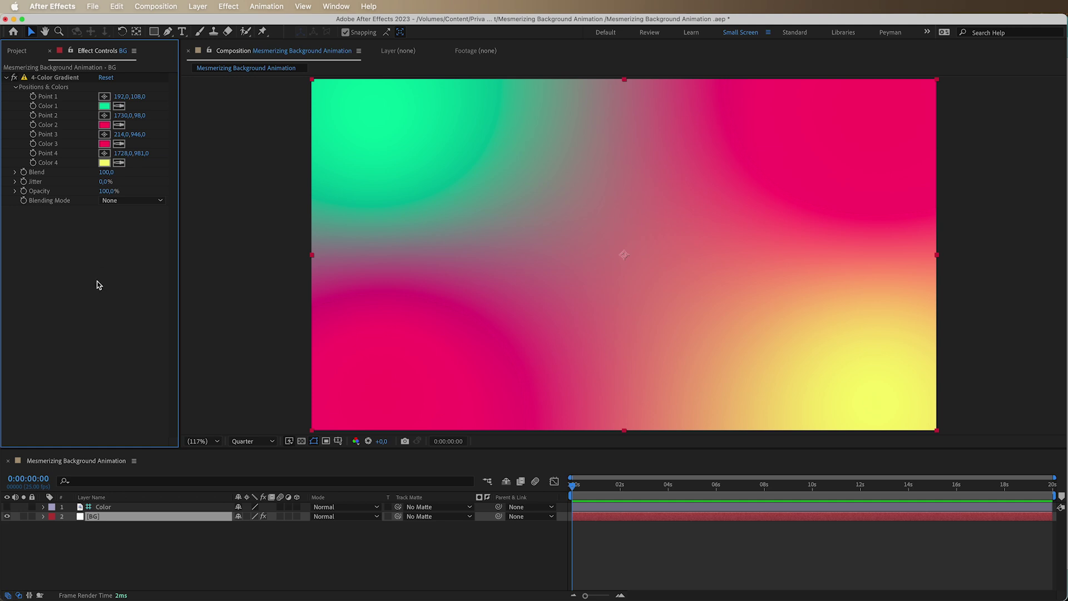
Create a new adjustment layer and rename it FX
left_click(197, 6)
mouse_move(262, 22)
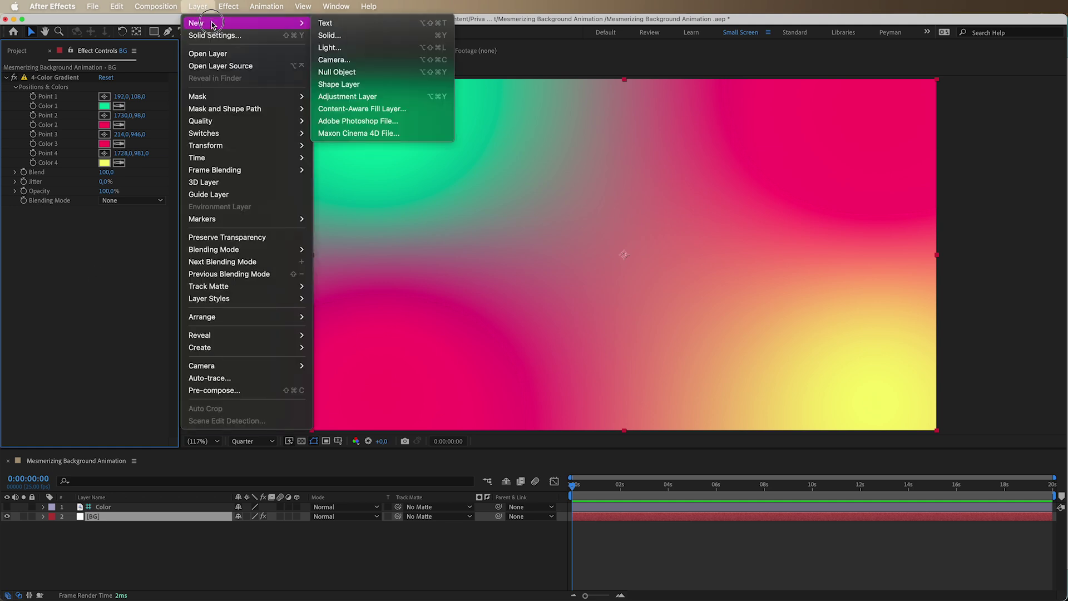
left_click(369, 98)
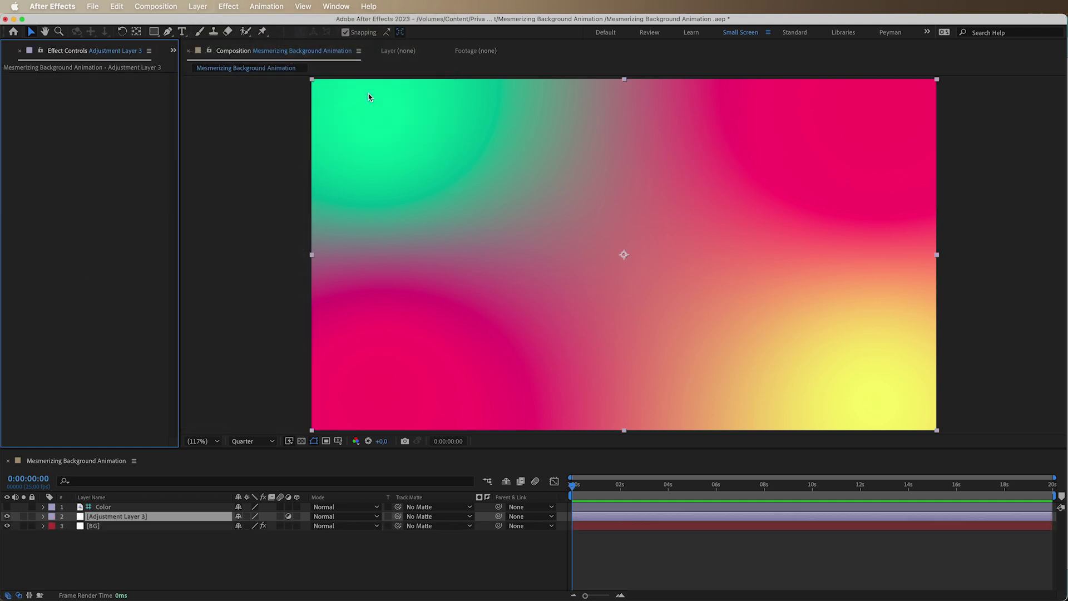
key("Return")
type("FX")
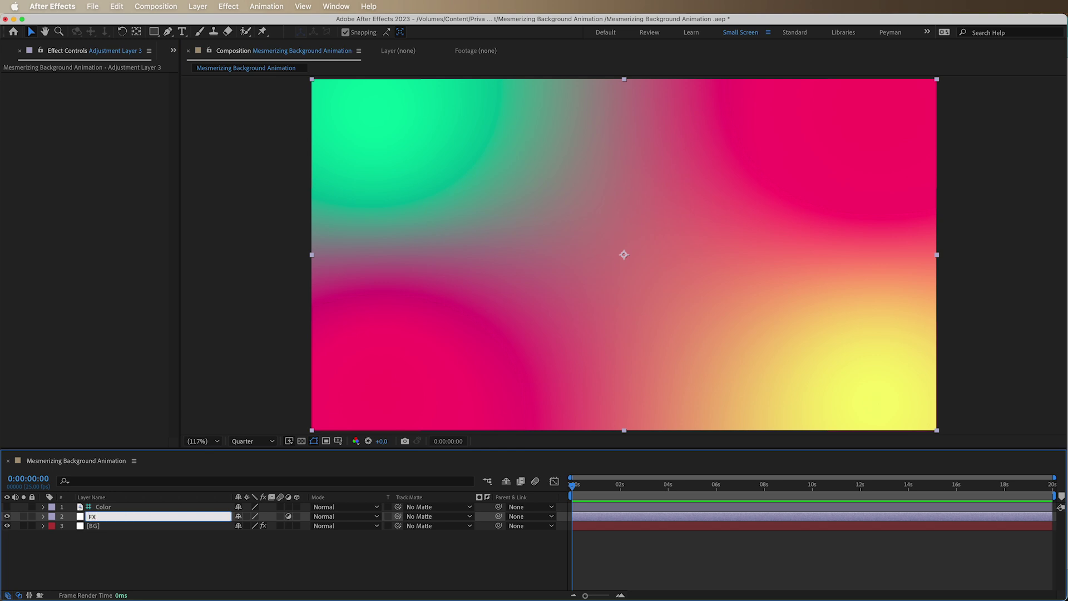
key("Return")
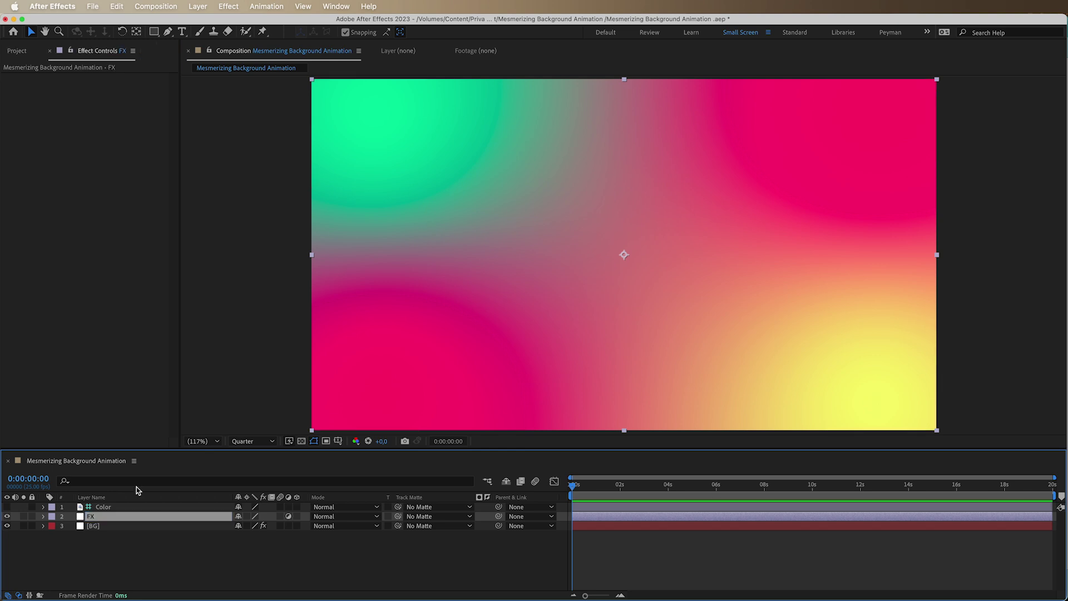
Apply the Motion Tile effect to the FX layer
left_click(107, 222)
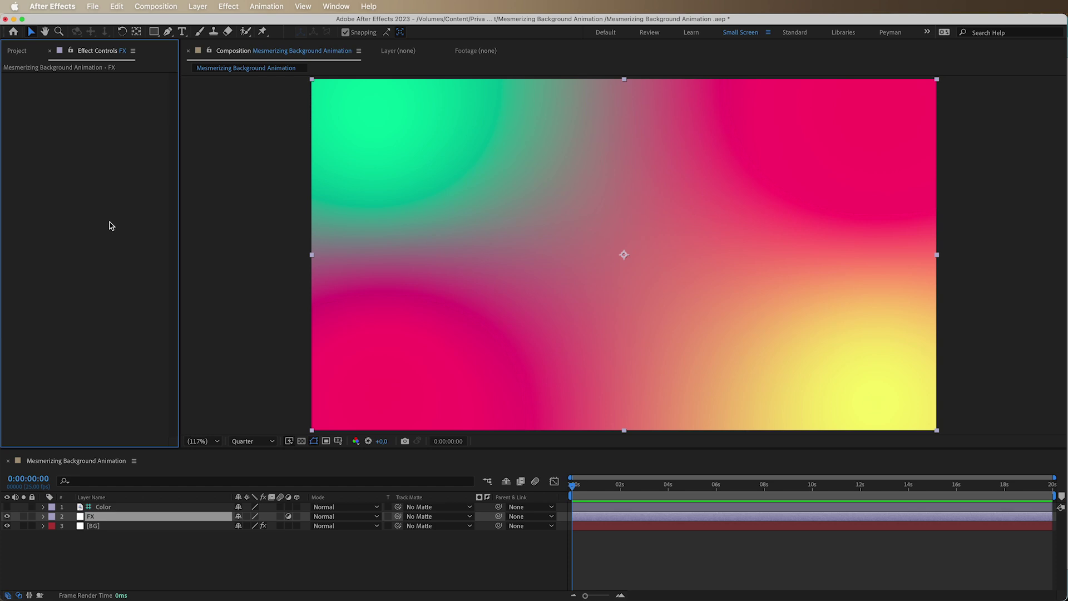
key("ctrl+space")
type("motio")
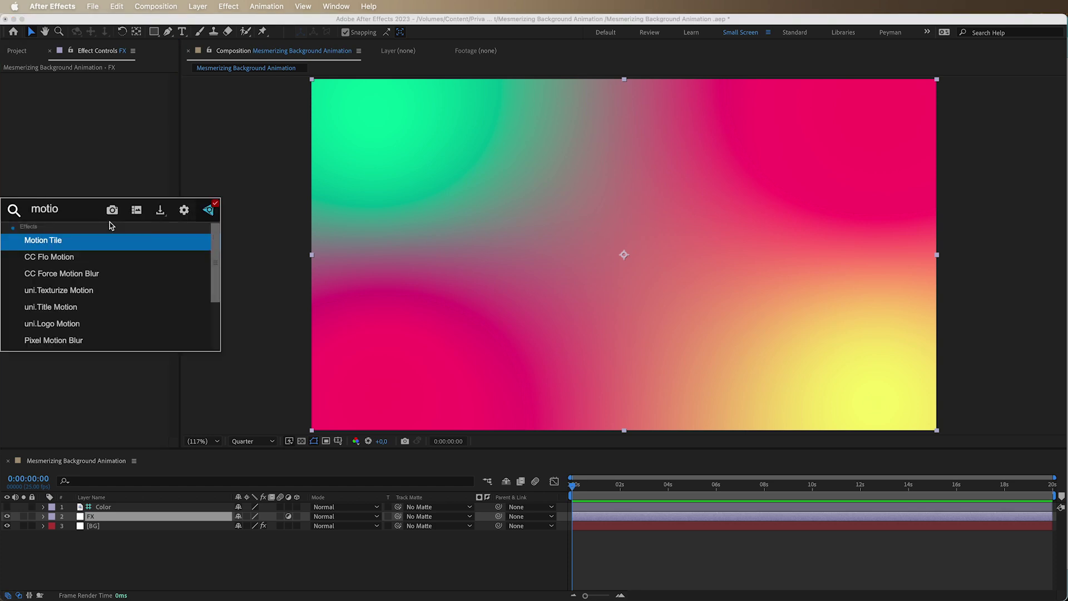
key("Return")
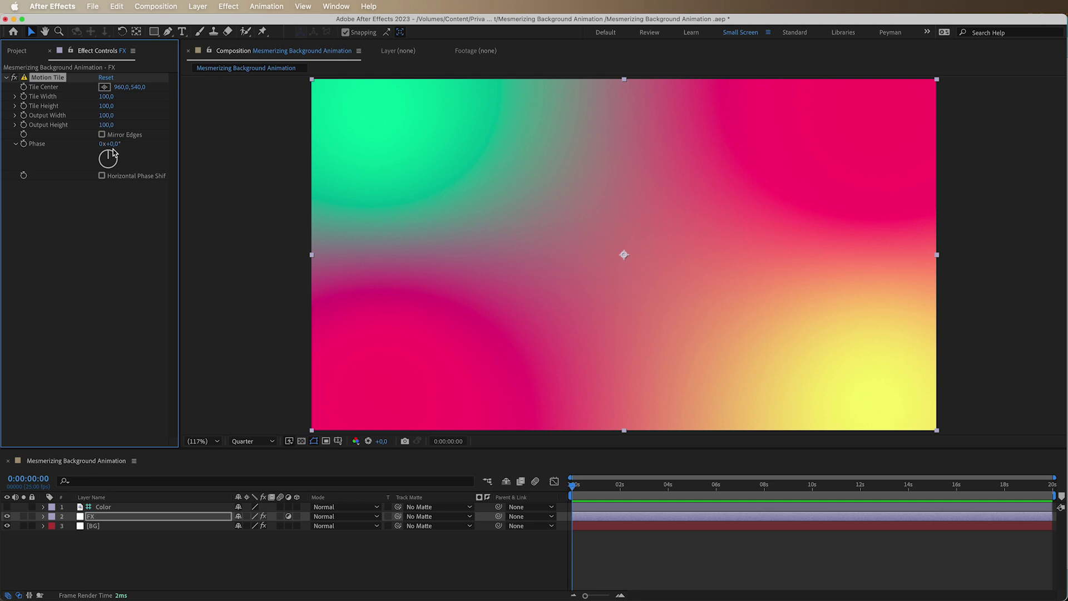
Set Motion Tile's Output Width and Height to 350 and enable Mirror Edges
left_click(108, 115)
type("350")
key("Return")
left_click(108, 125)
type("350")
key("Return")
left_click(102, 136)
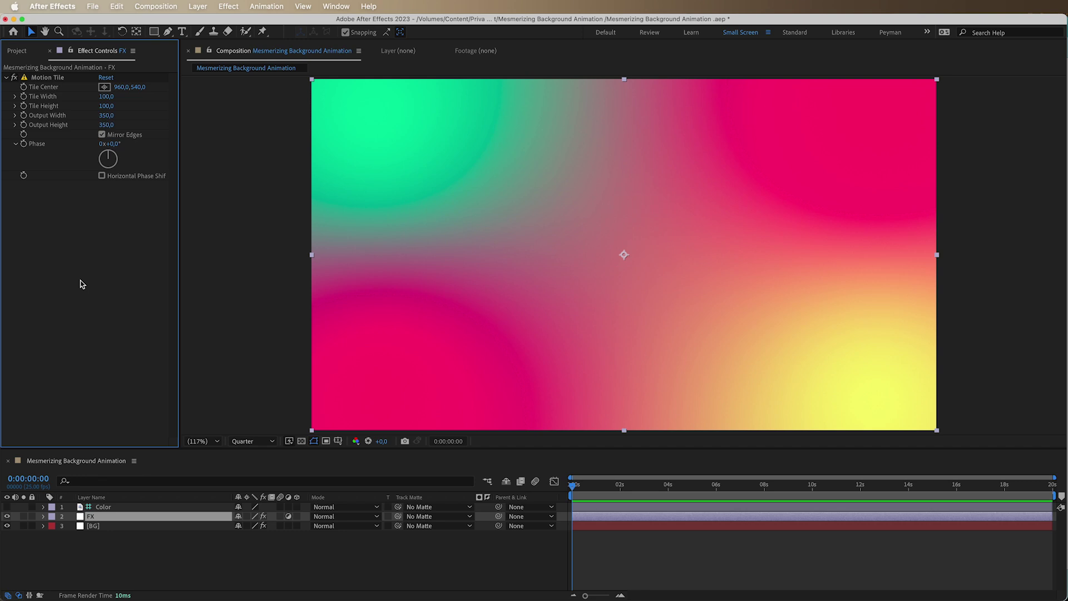
Apply Turbulent Displace to the FX layer
key("ctrl+space")
type("tu")
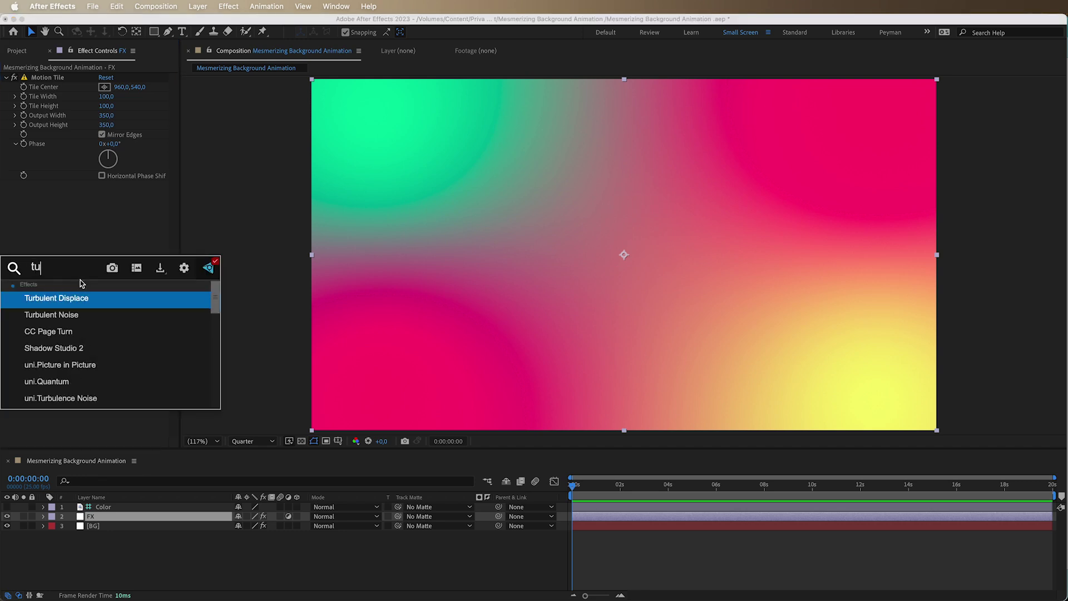
key("Return")
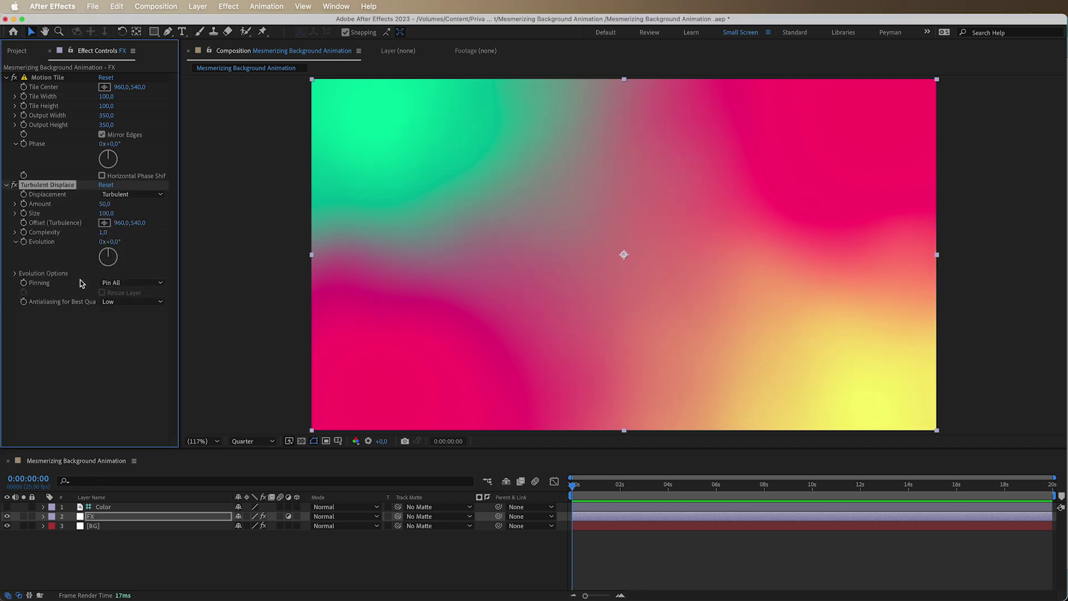
left_click(107, 342)
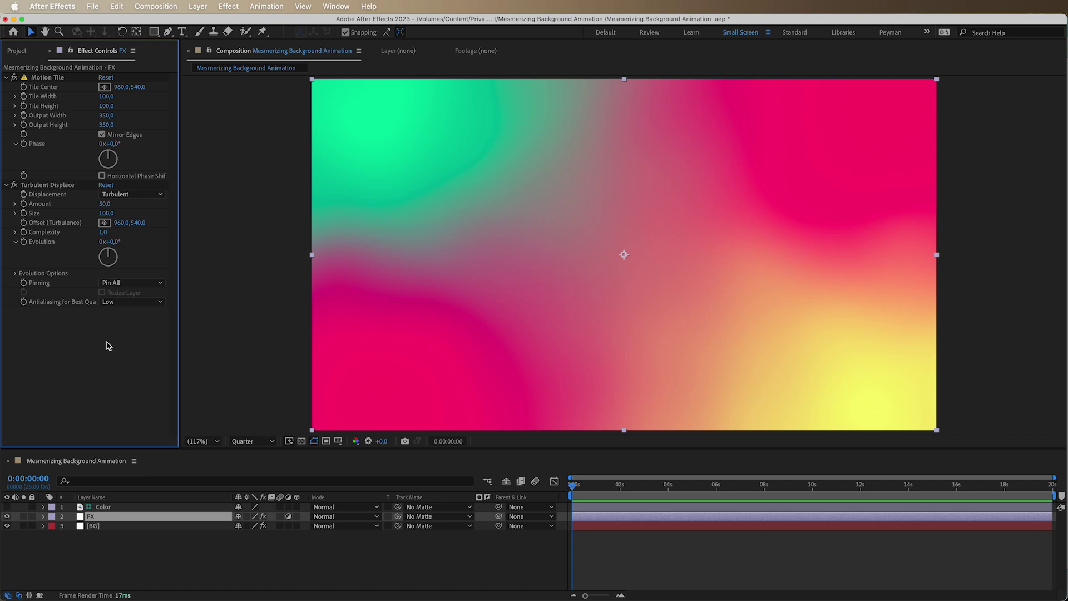
Apply Wave Warp to FX and set its Wave Speed to 0
key("ctrl+space")
type("wav")
key("Down")
key("Down")
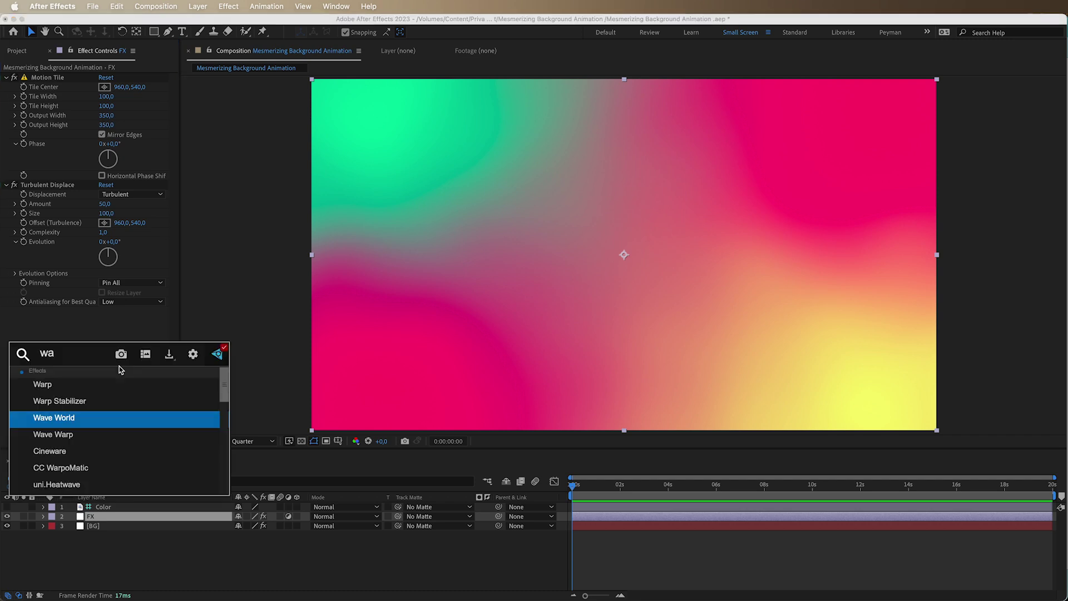
key("Down")
key("Return")
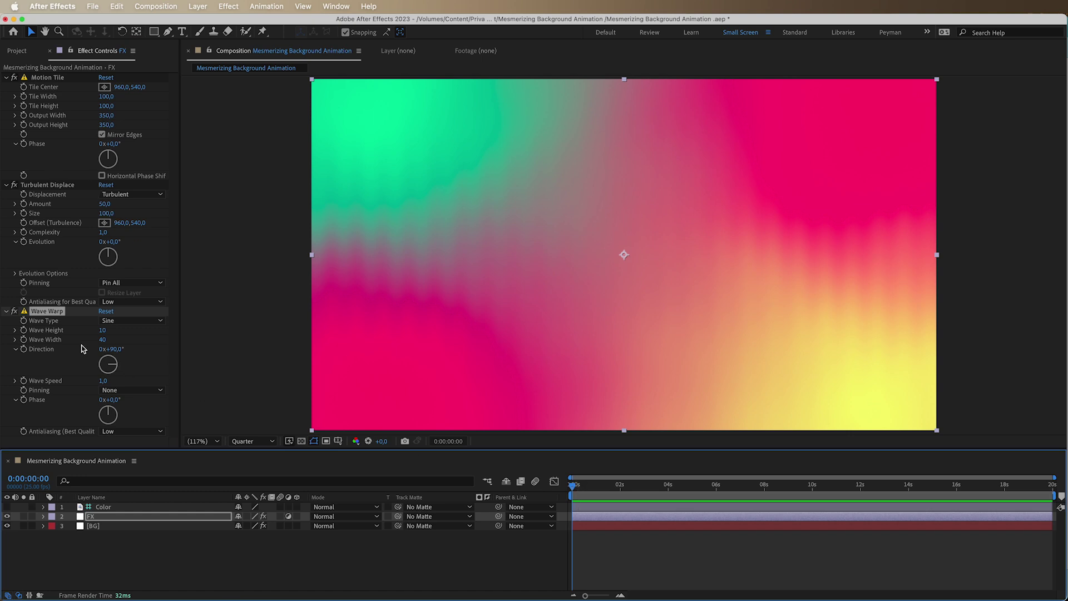
left_click(103, 380)
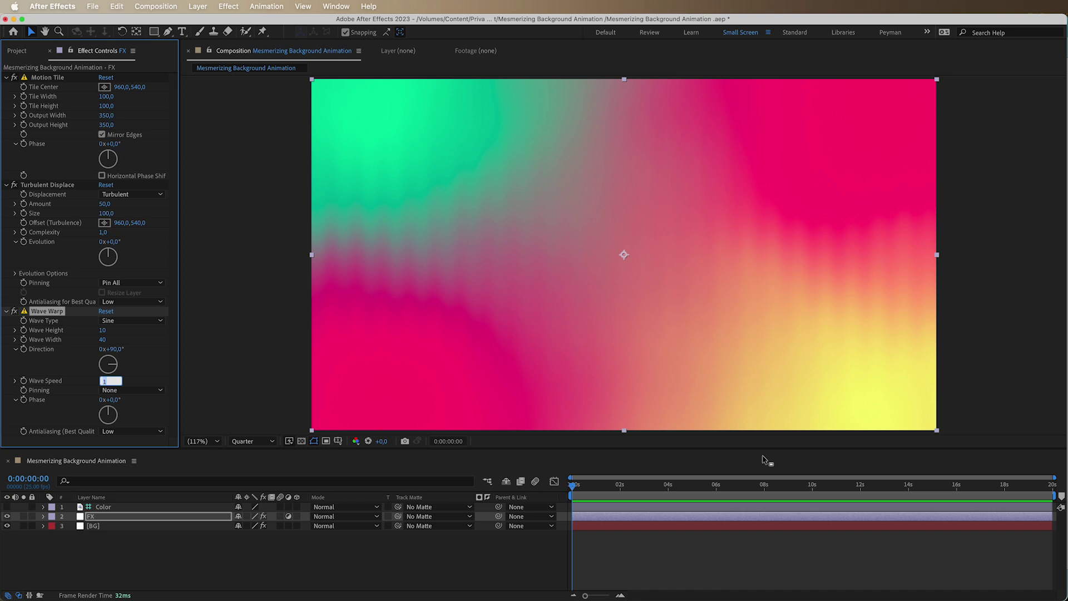
type("0")
key("Return")
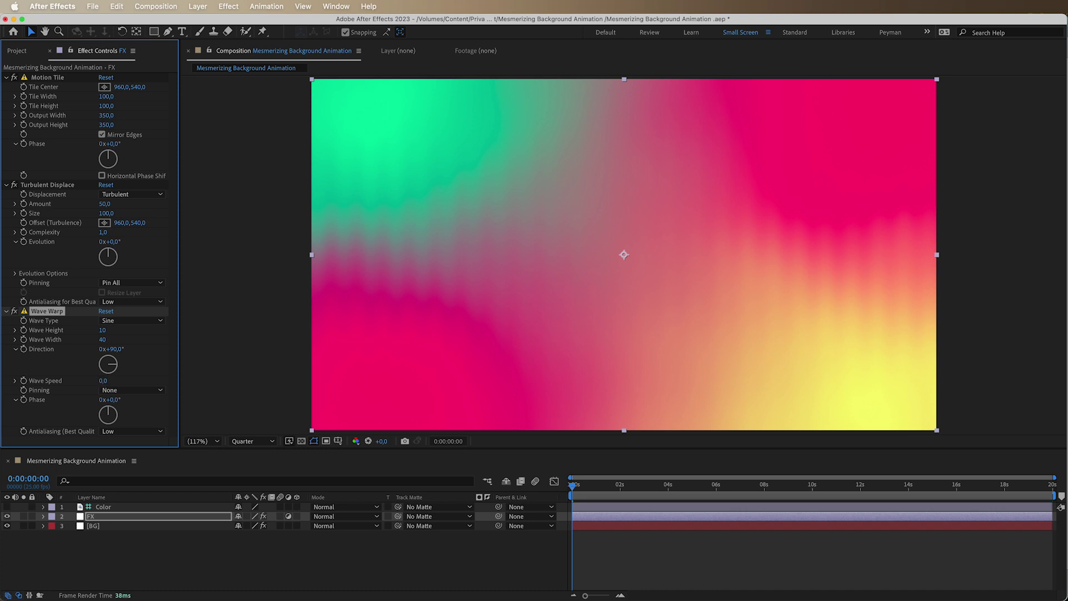
Reveal BG's 4-Color Gradient properties with E and move Point 1's X to 241
left_click(102, 528)
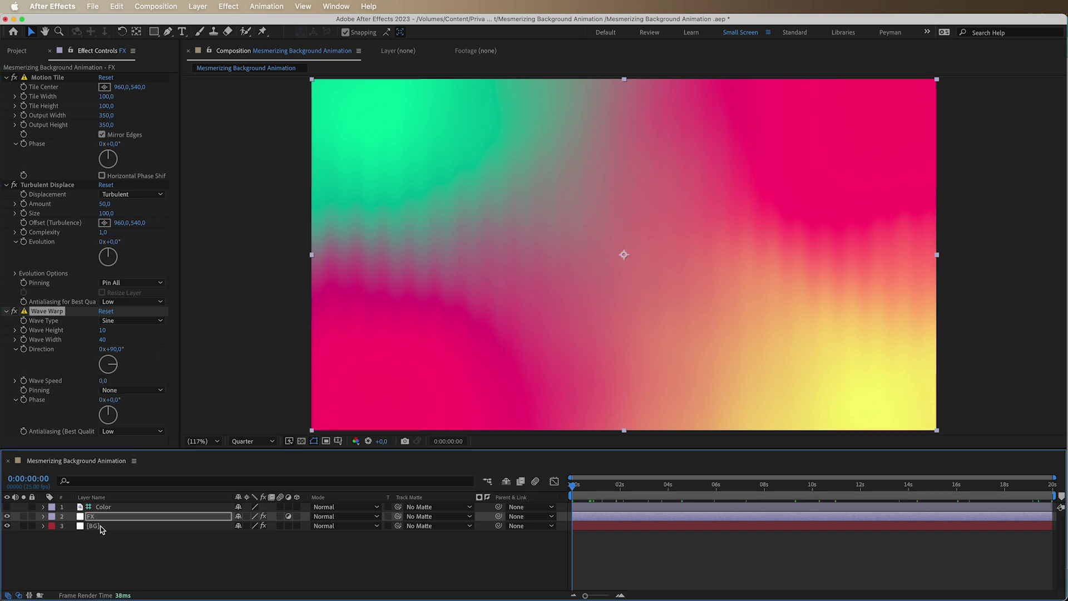
left_click(100, 526)
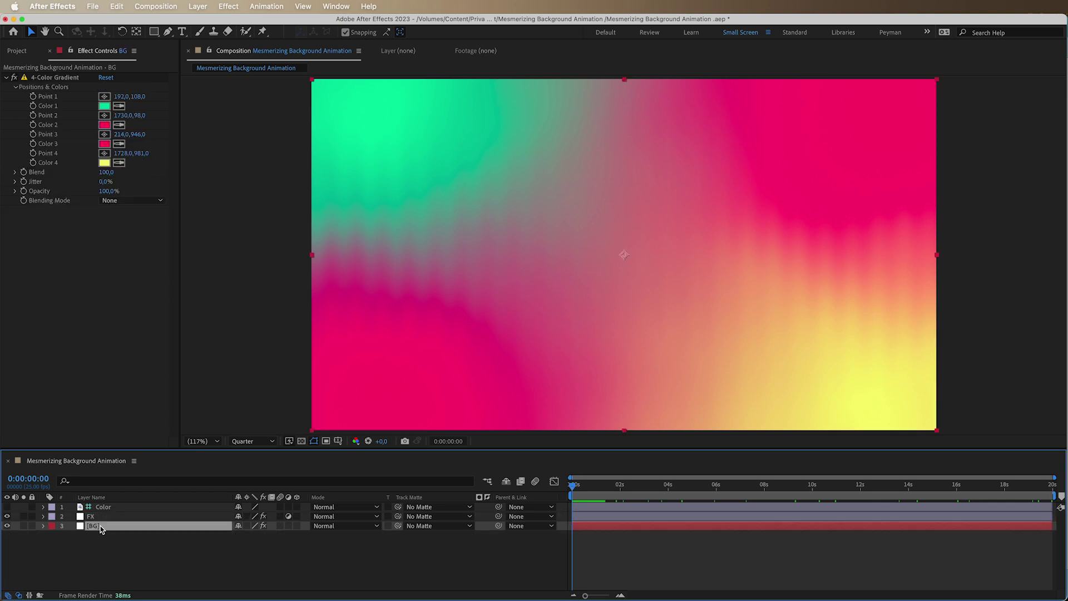
key("e")
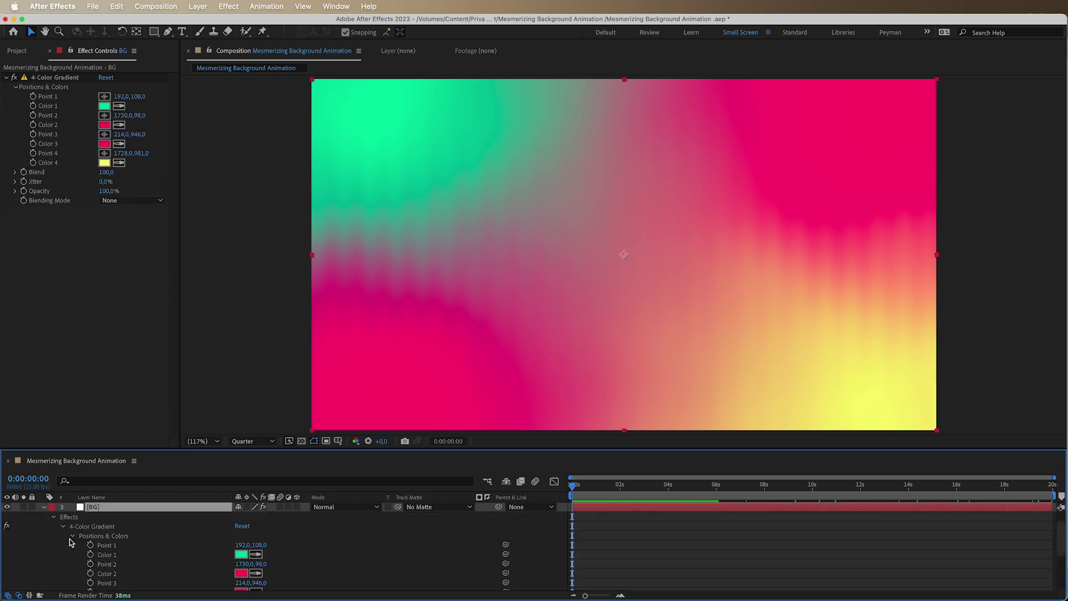
scroll(159, 542, "down", 1)
right_click(158, 543)
key("Escape")
scroll(123, 548, "down", 1)
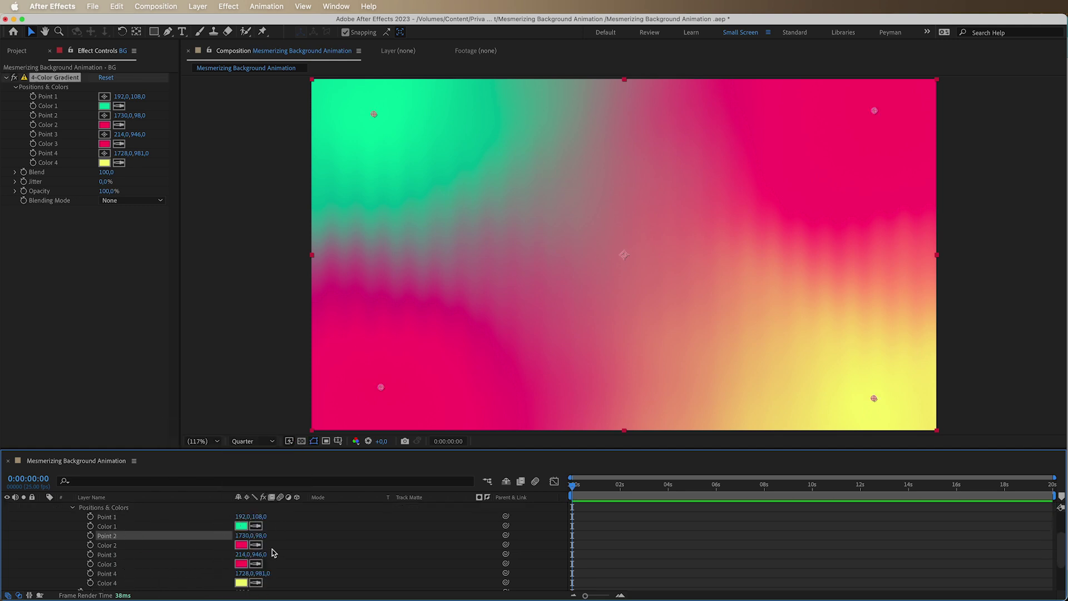
left_click_drag(245, 517, 266, 511)
key("super+Tab")
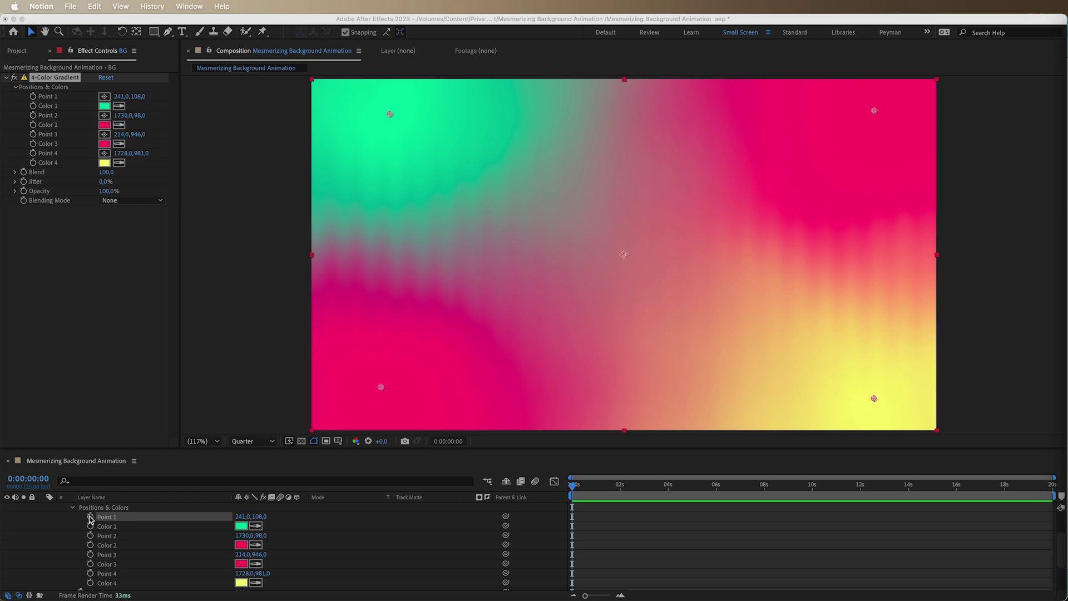
Paste the circular-motion script (radius 900, speed -1) as Point 1's expression
left_click(91, 517, "alt")
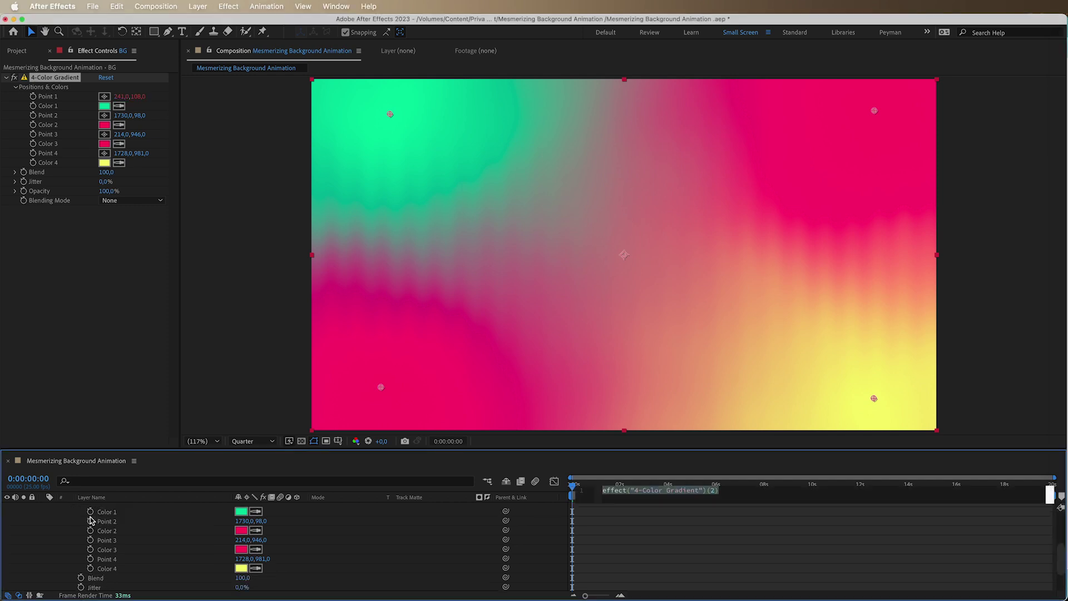
key("super+v")
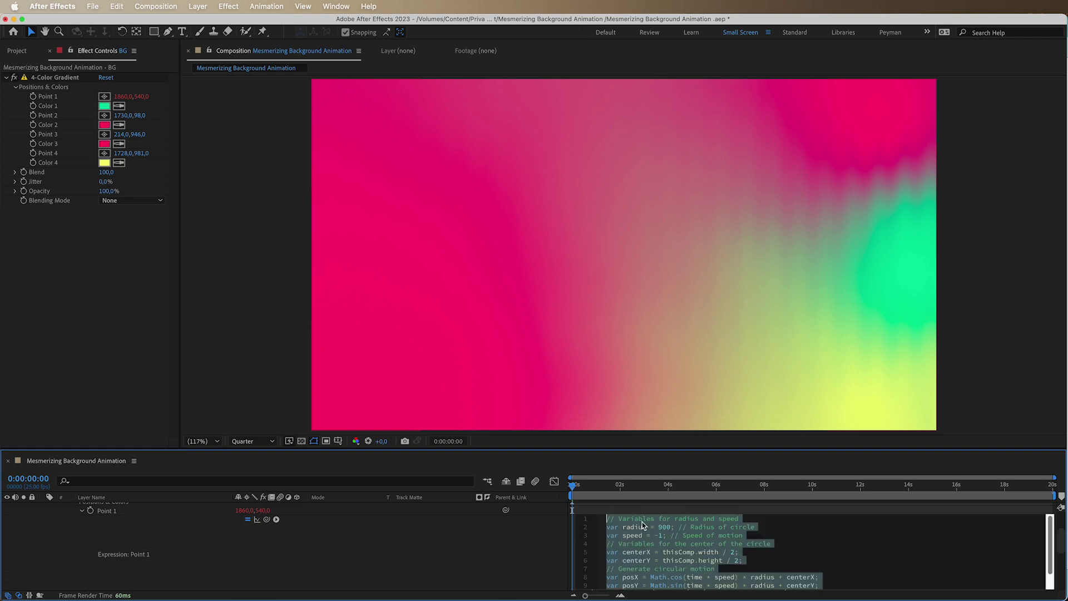
left_click(295, 549)
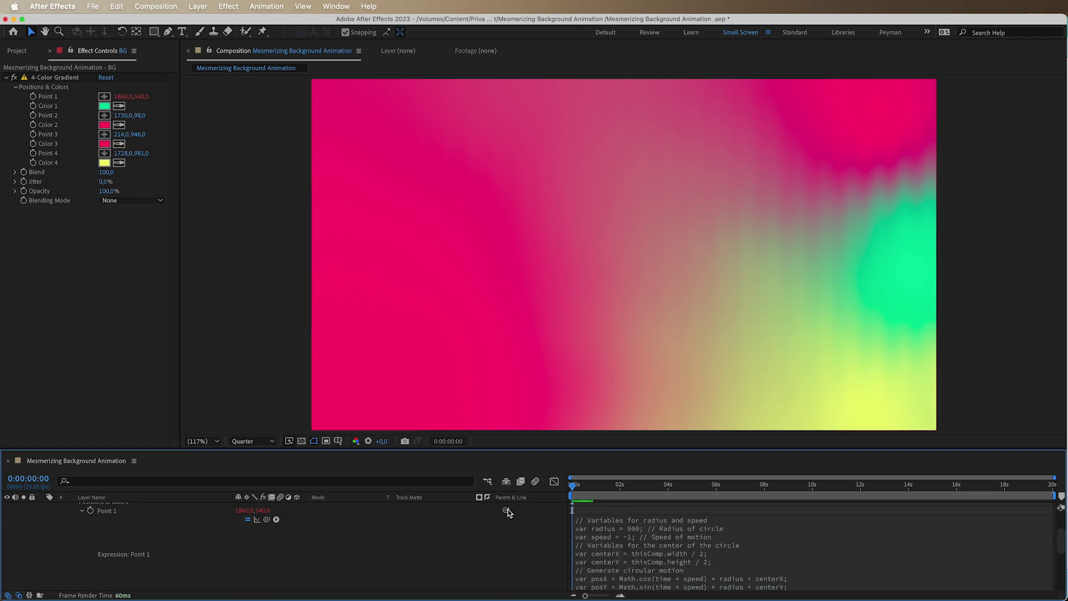
Preview the animation around 3 seconds, then reopen Point 1's expression
key("ctrl+Up")
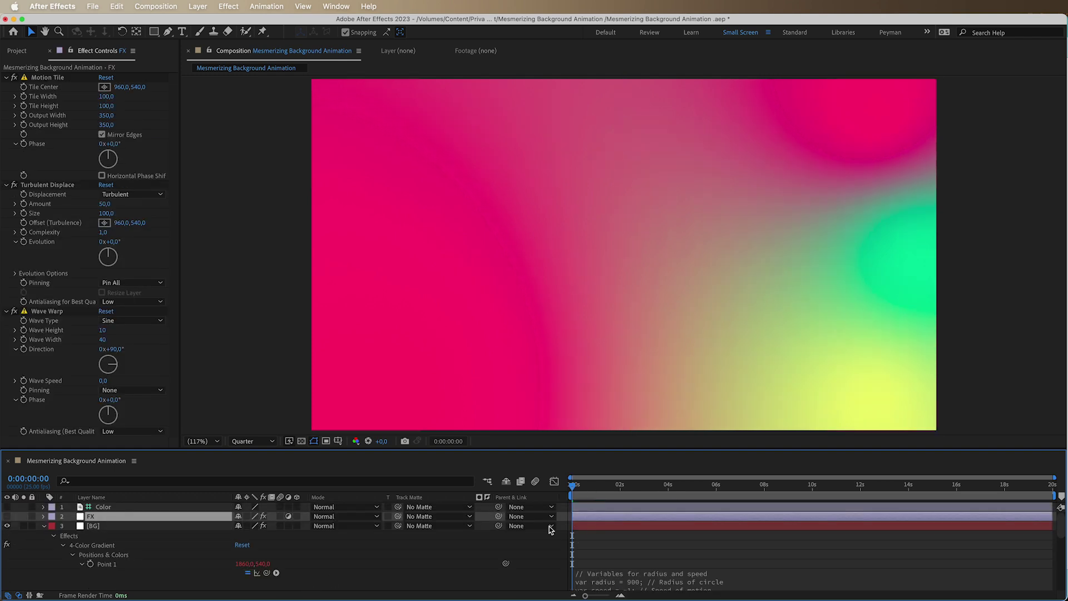
left_click_drag(574, 487, 954, 489)
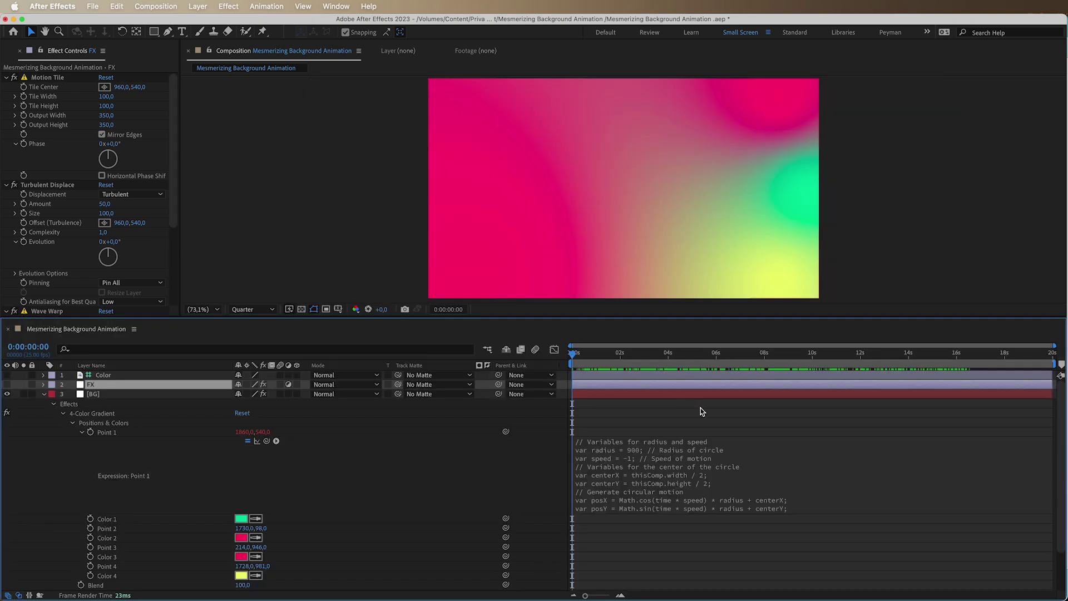
left_click(647, 475)
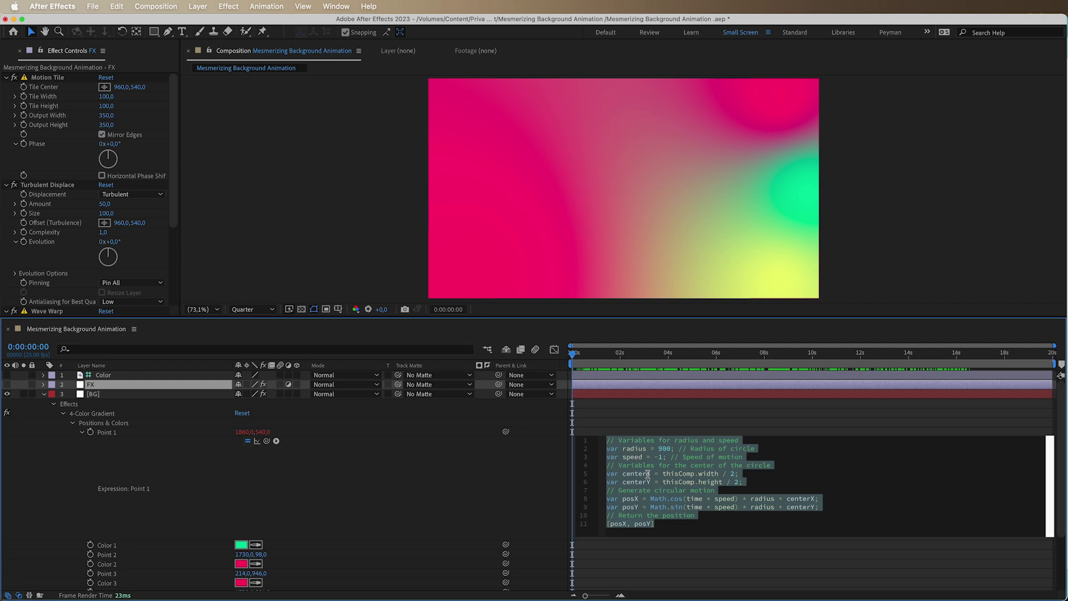
left_click(748, 525)
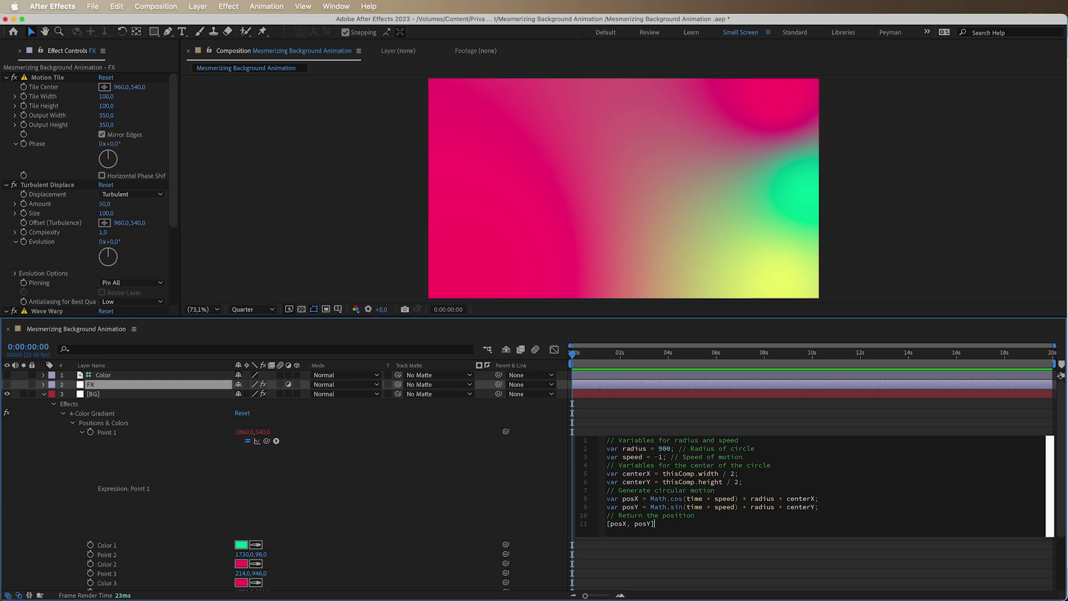
Copy Point 1's circular-motion expression and collapse its rows
double_click(637, 458)
double_click(634, 448)
left_click(802, 498)
key("super+a")
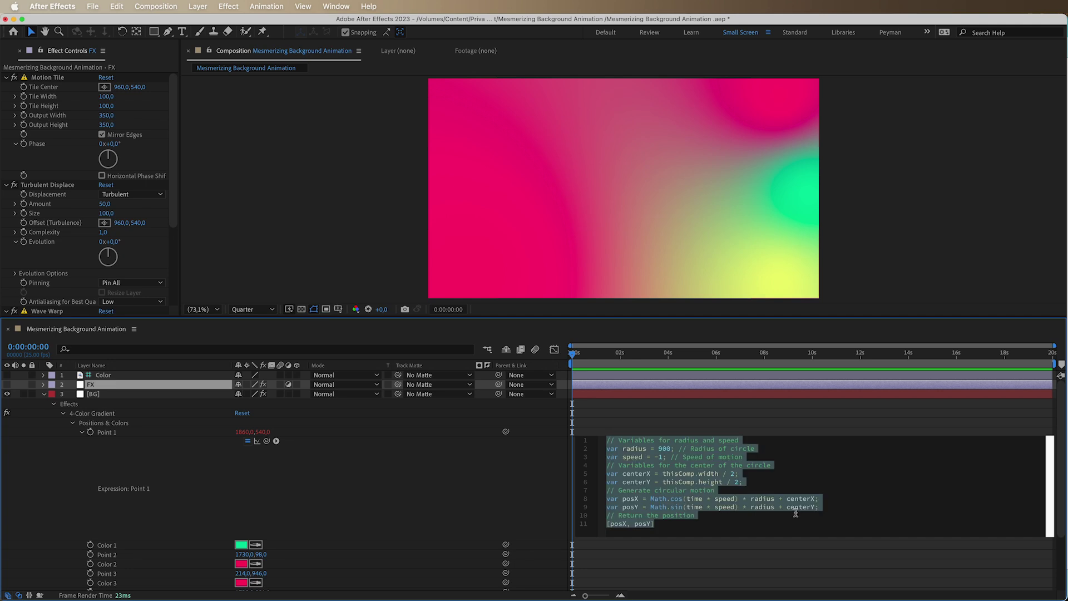
left_click(726, 410)
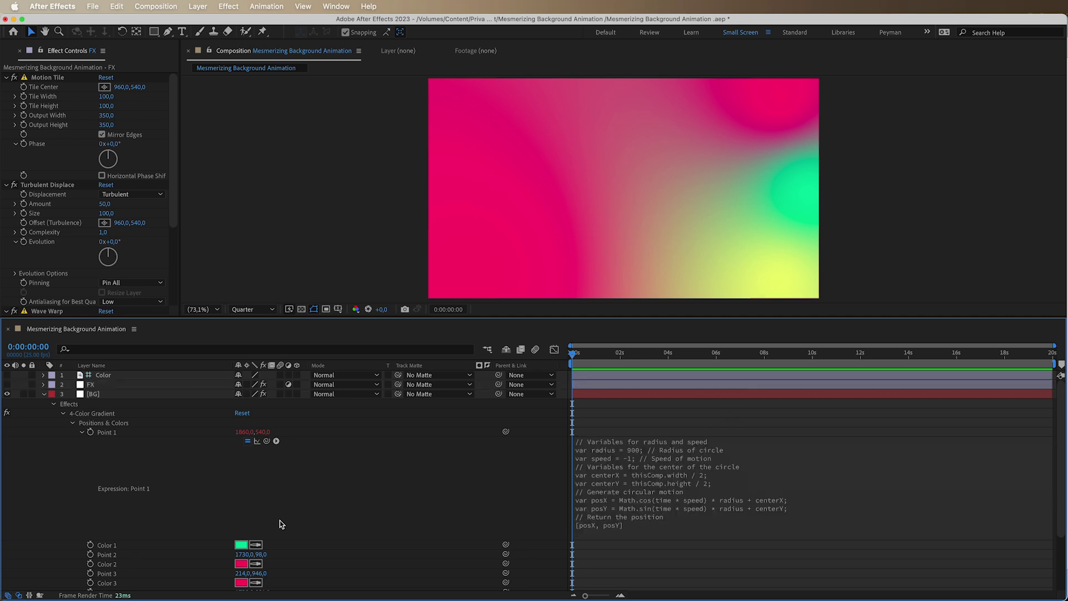
left_click(81, 433)
Add the copied orbit expression to Point 3, edit its radius, and preview from the start
left_click(90, 470, "alt")
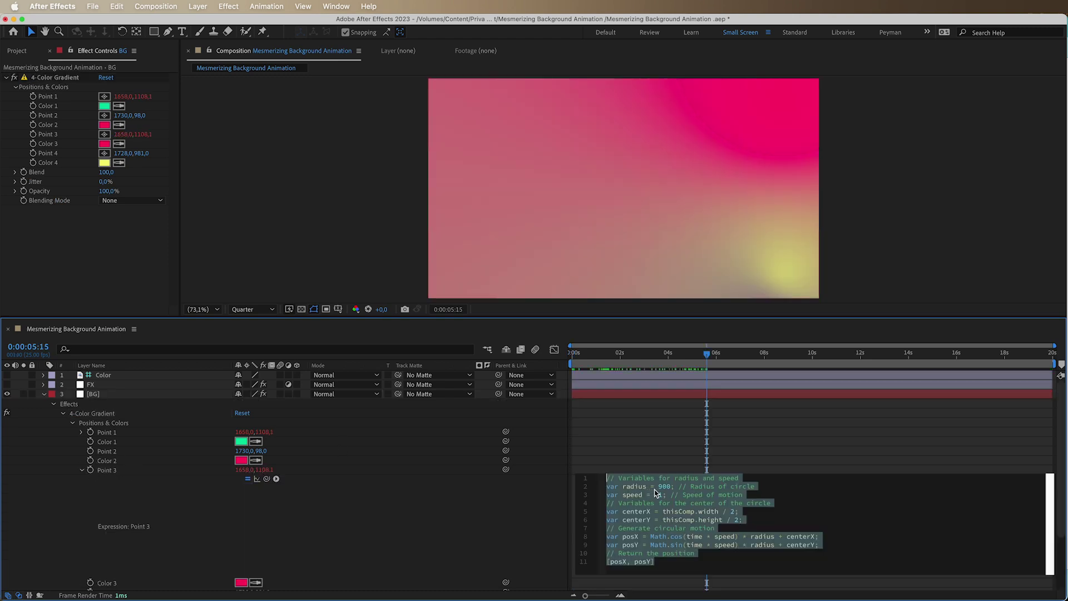
left_click(659, 487)
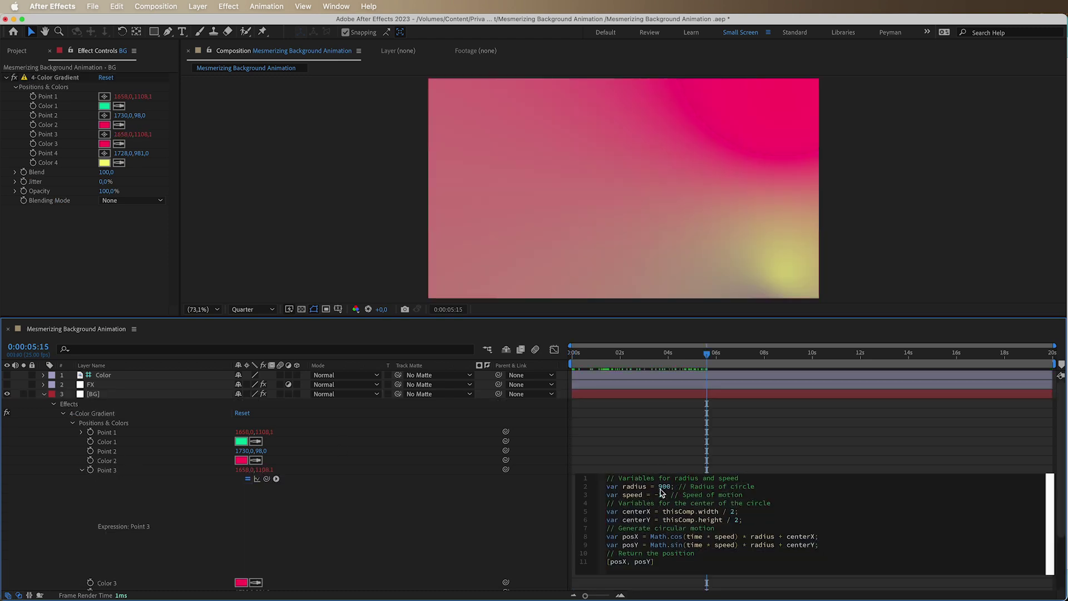
key("BackSpace")
type("2")
left_click(659, 450)
left_click(673, 353)
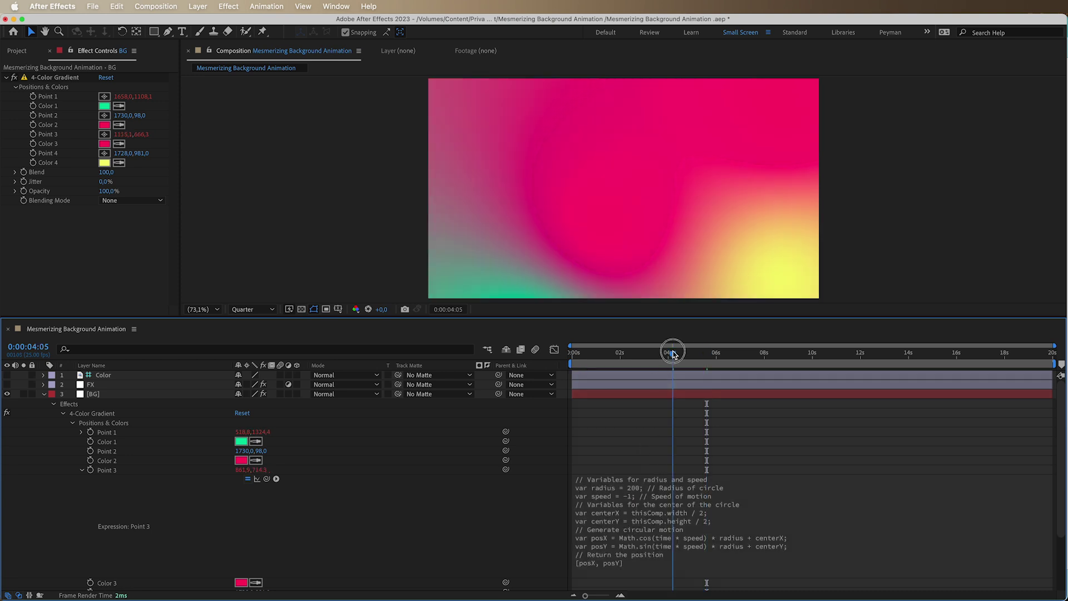
left_click_drag(673, 353, 500, 356)
key("space")
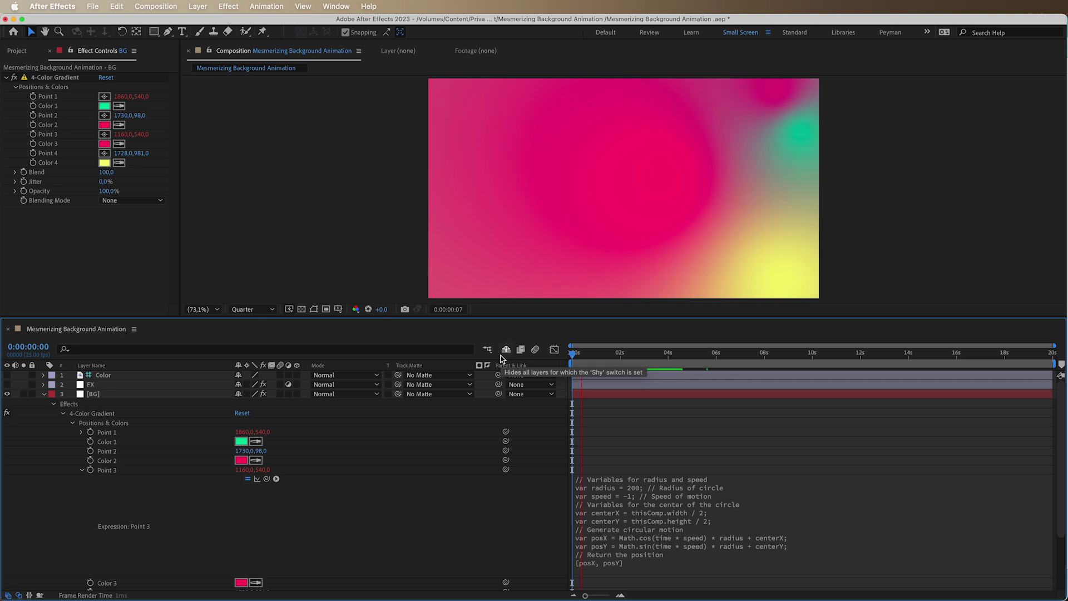
Change Point 3's orbit radius to 500
left_click(642, 488)
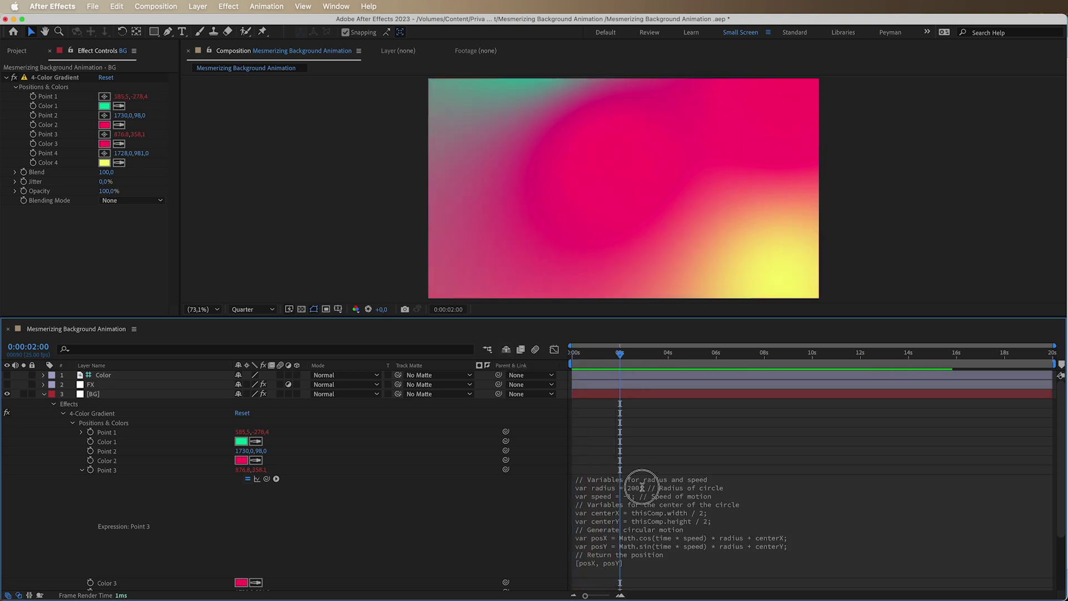
double_click(665, 488)
type("80")
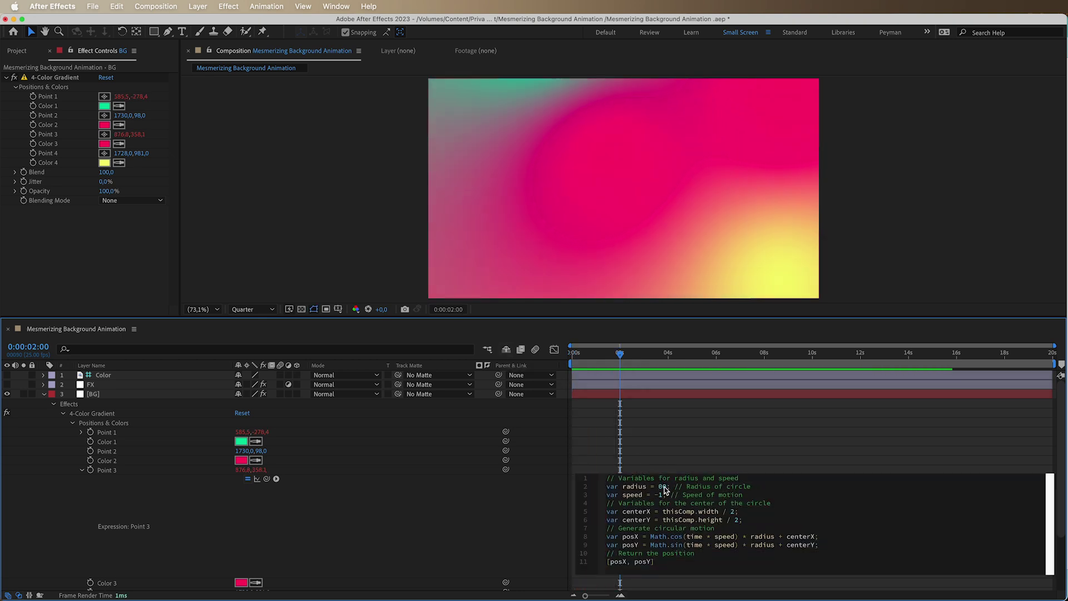
double_click(665, 488)
type("500")
left_click(652, 440)
Preview the orbiting points from the start, then edit the speed value in Point 3's expression
left_click_drag(620, 353, 423, 367)
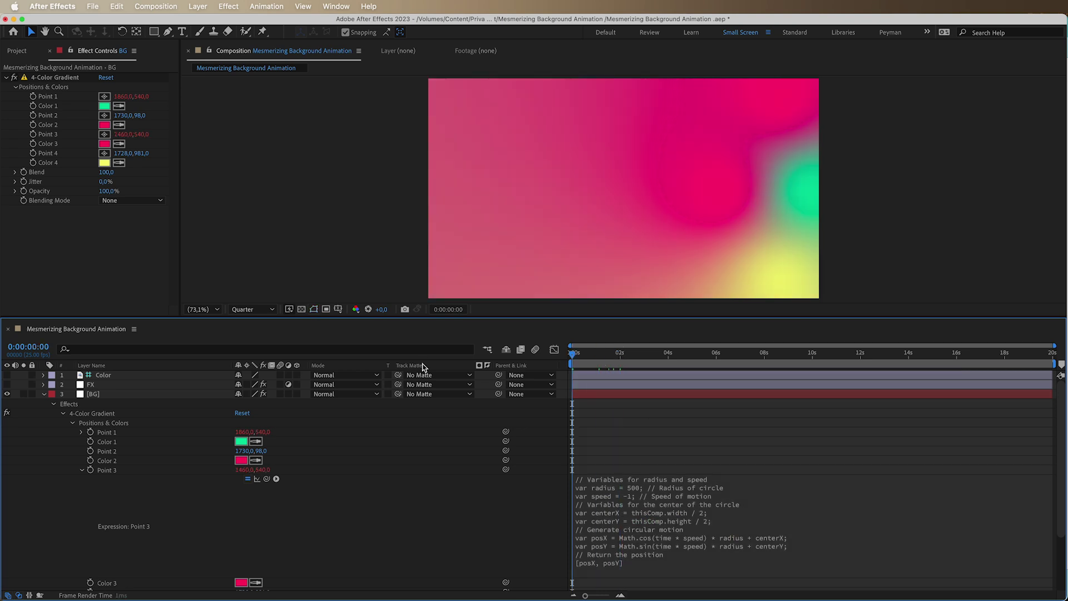
key("space")
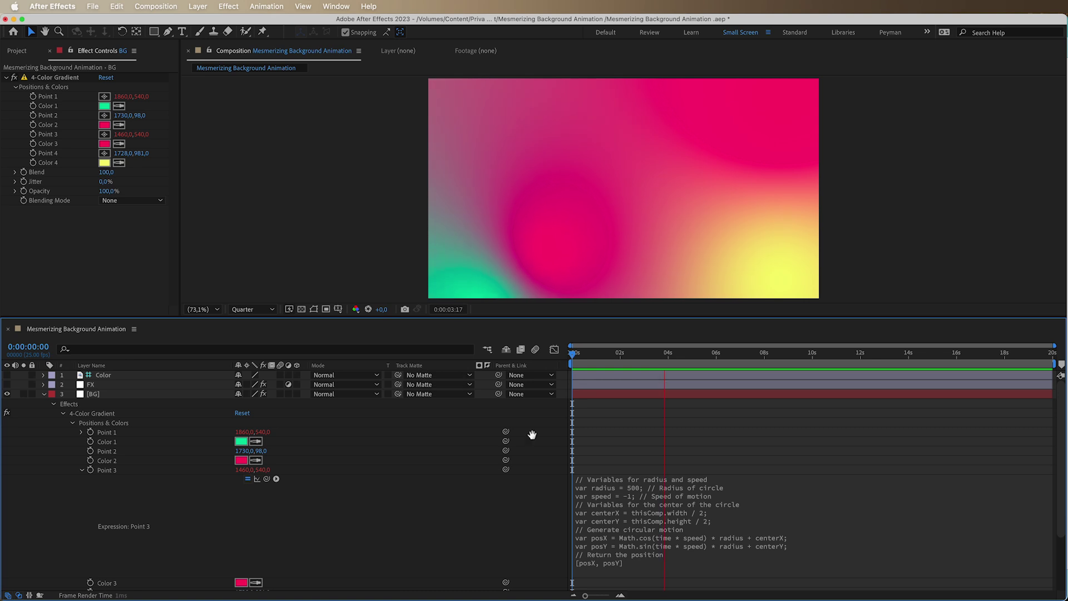
left_click(651, 507)
left_click(666, 497)
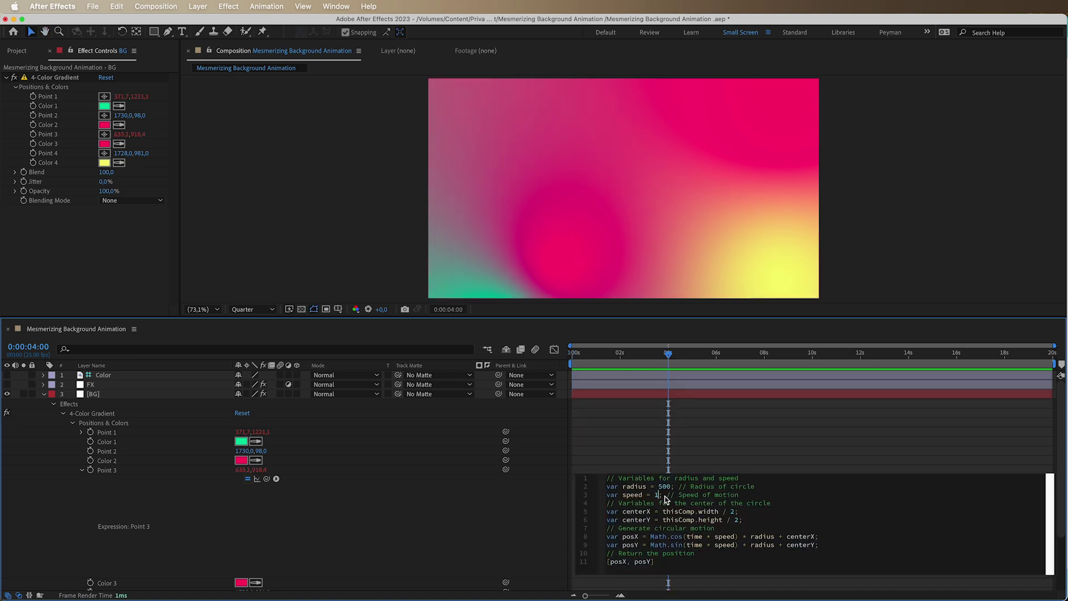
left_click(640, 438)
Change Point 3's speed from -1 to 1, preview the opposite orbit, and collapse Point 3
left_click_drag(668, 353, 573, 353)
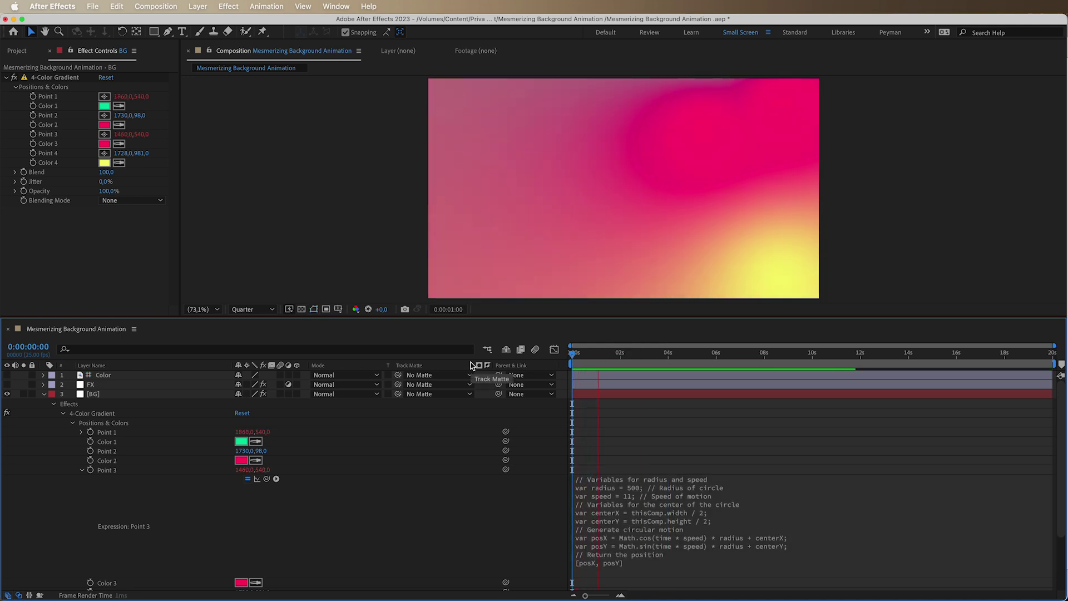
left_click(654, 505)
left_click(662, 497)
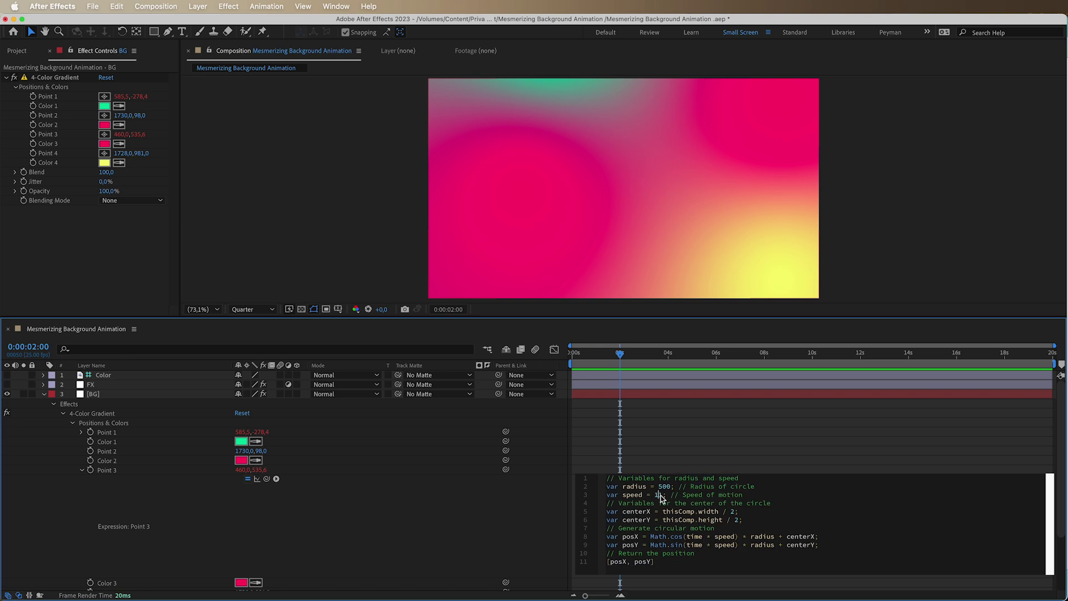
left_click(712, 459)
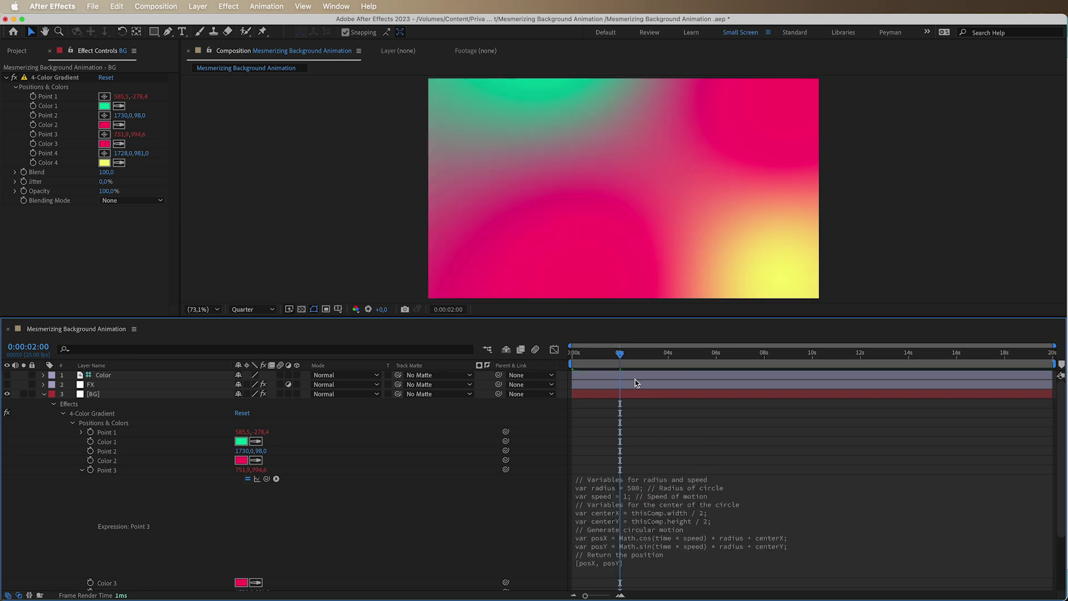
key("space")
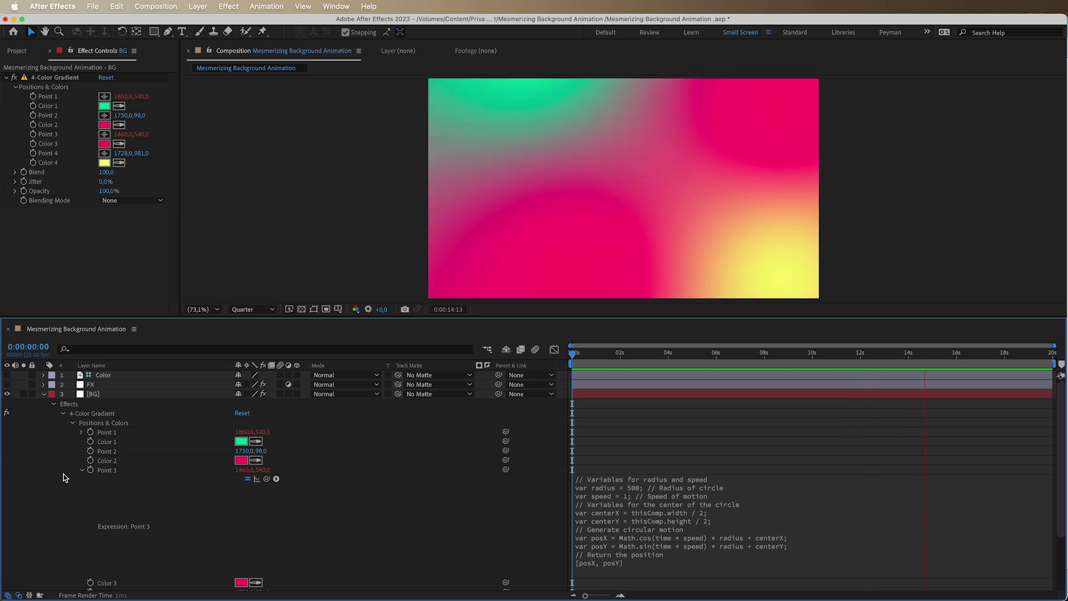
left_click(82, 470)
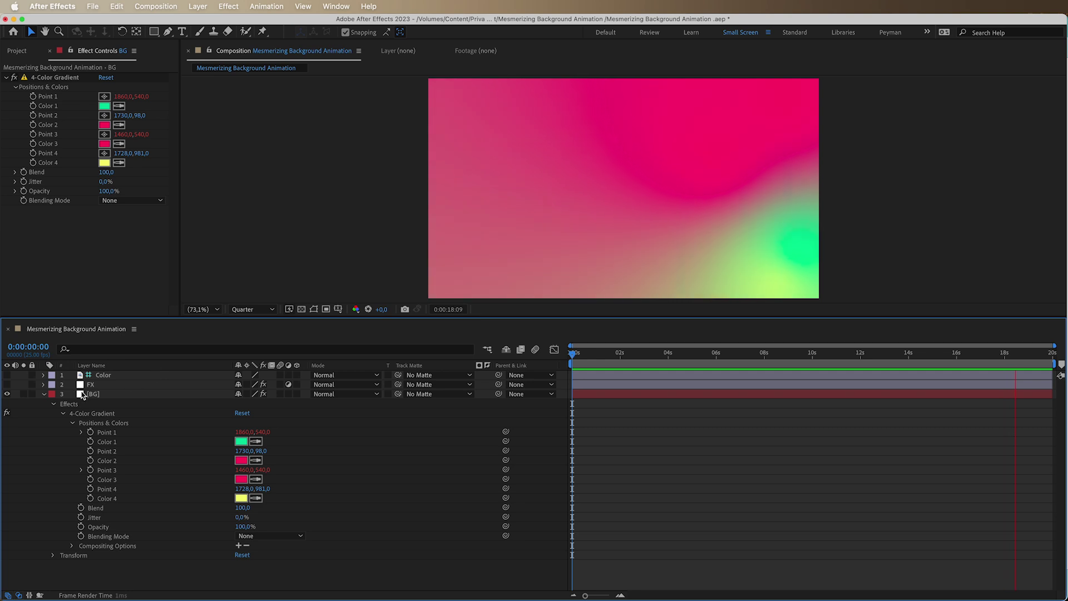
Make the FX layer visible again, collapse BG, stop playback and select FX
left_click(6, 384)
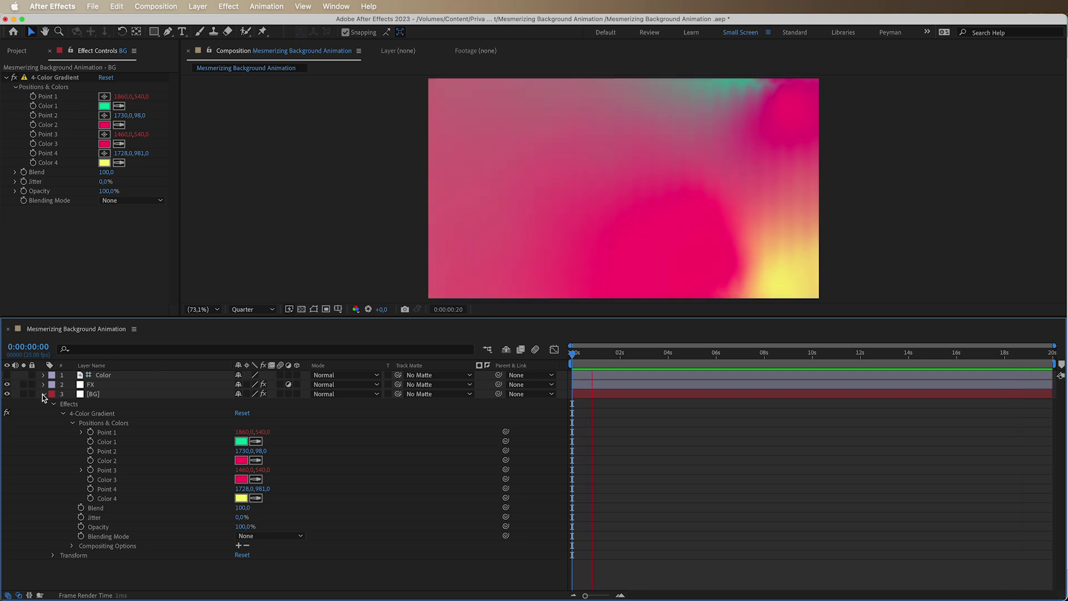
left_click(44, 394)
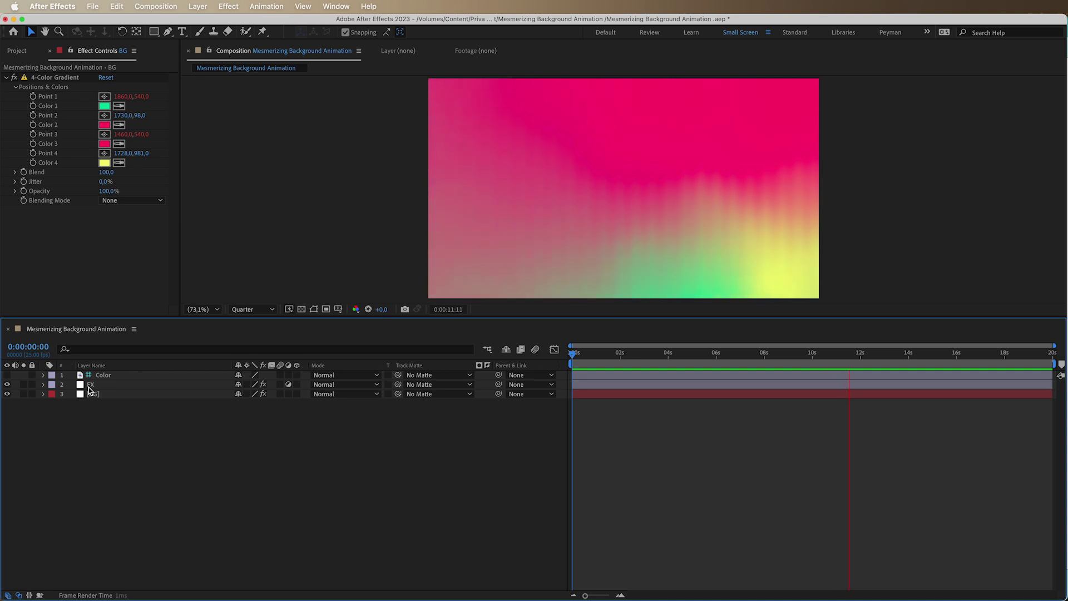
key("space")
left_click(134, 388)
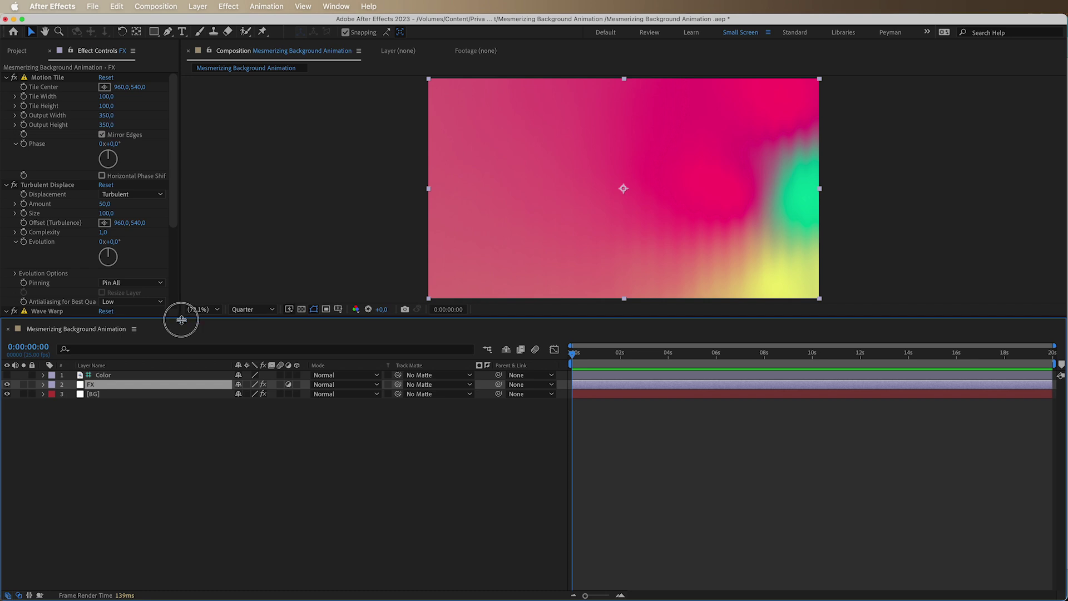
Enlarge the viewer and collapse Motion Tile and Wave Warp, leaving Turbulent Displace showing
left_click_drag(181, 320, 183, 419)
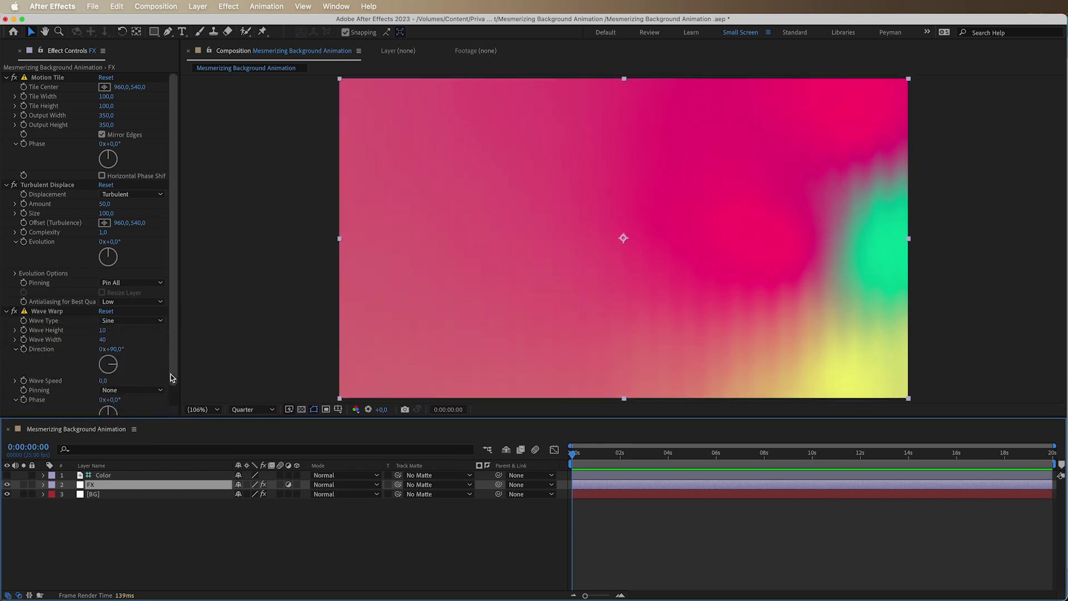
left_click_drag(171, 377, 172, 381)
left_click(6, 77)
left_click(5, 213)
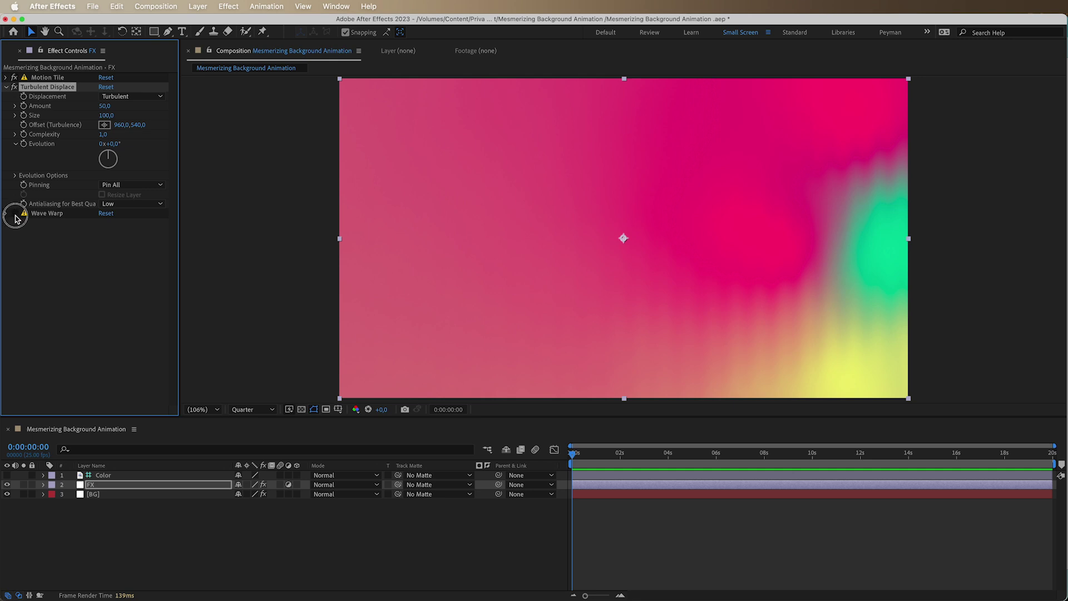
Set Turbulent Displace to Amount 130 and Size 50, then scrub the timeline to check the warp
left_click(37, 217)
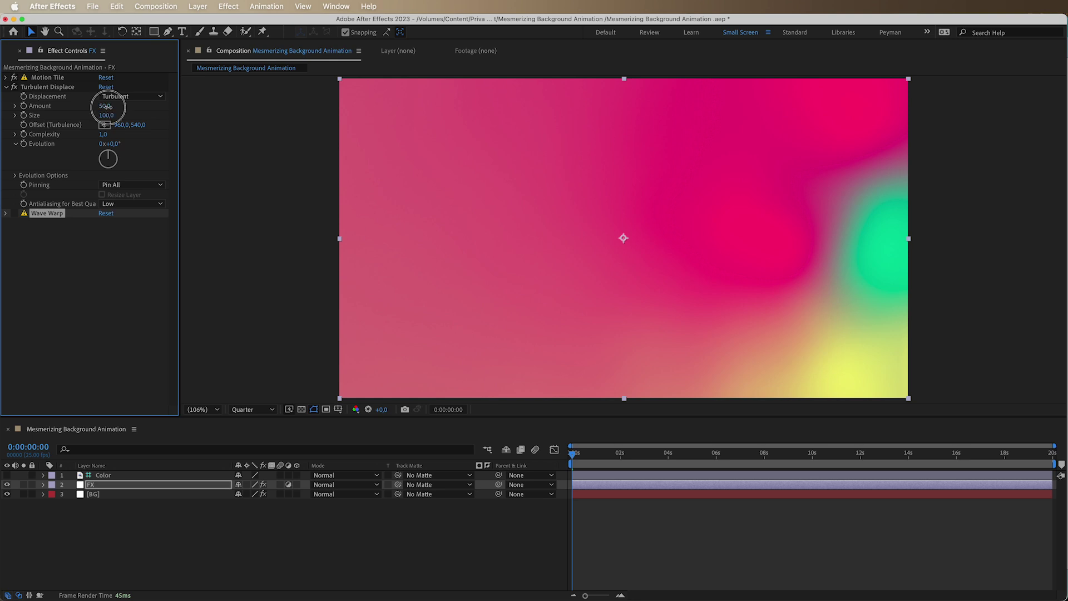
left_click_drag(107, 106, 1066, 162)
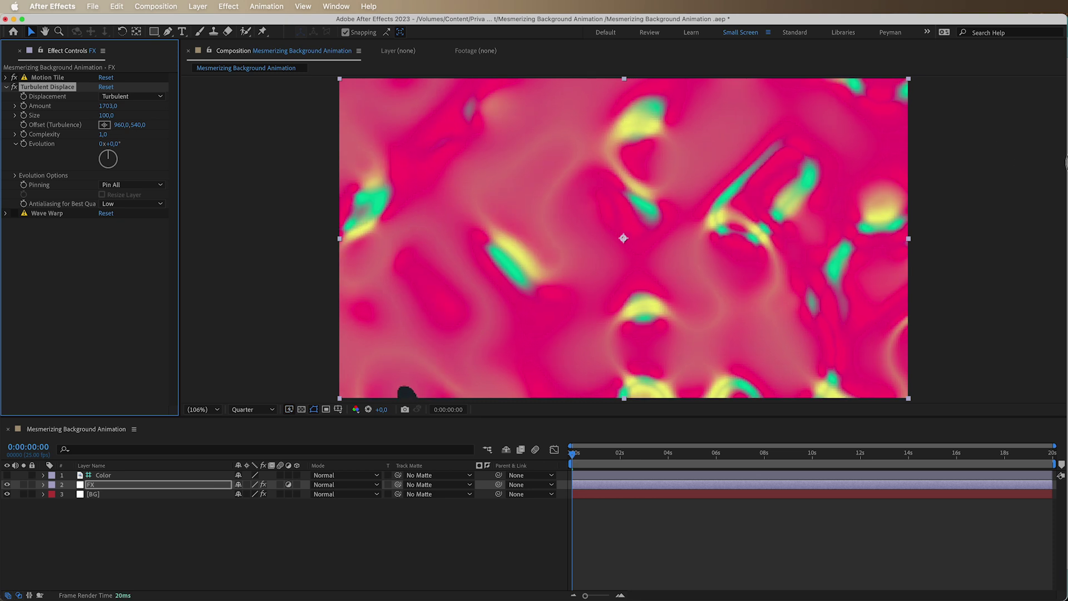
left_click_drag(104, 118, 2, 103)
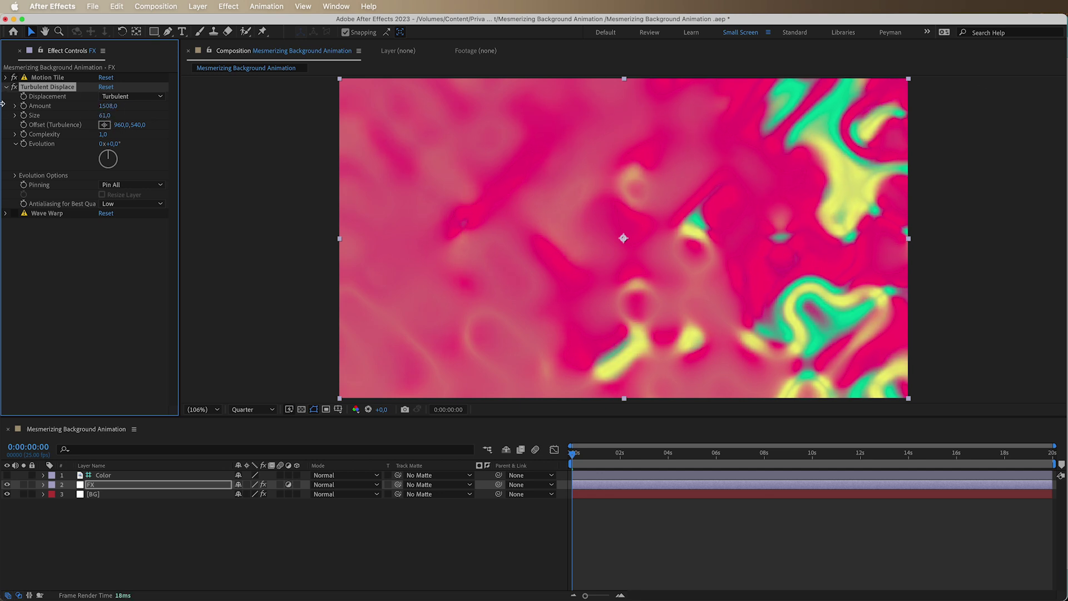
mouse_move(100, 107)
left_mouse_down()
mouse_move(33, 108)
mouse_move(136, 111)
mouse_move(109, 122)
left_mouse_up()
type("5")
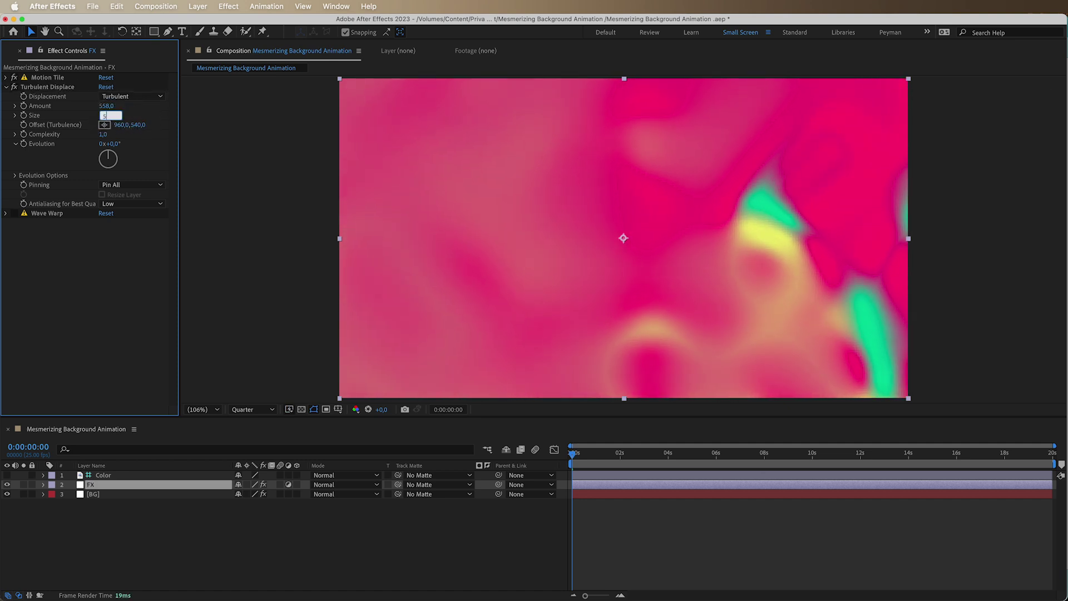
type("0")
key("Return")
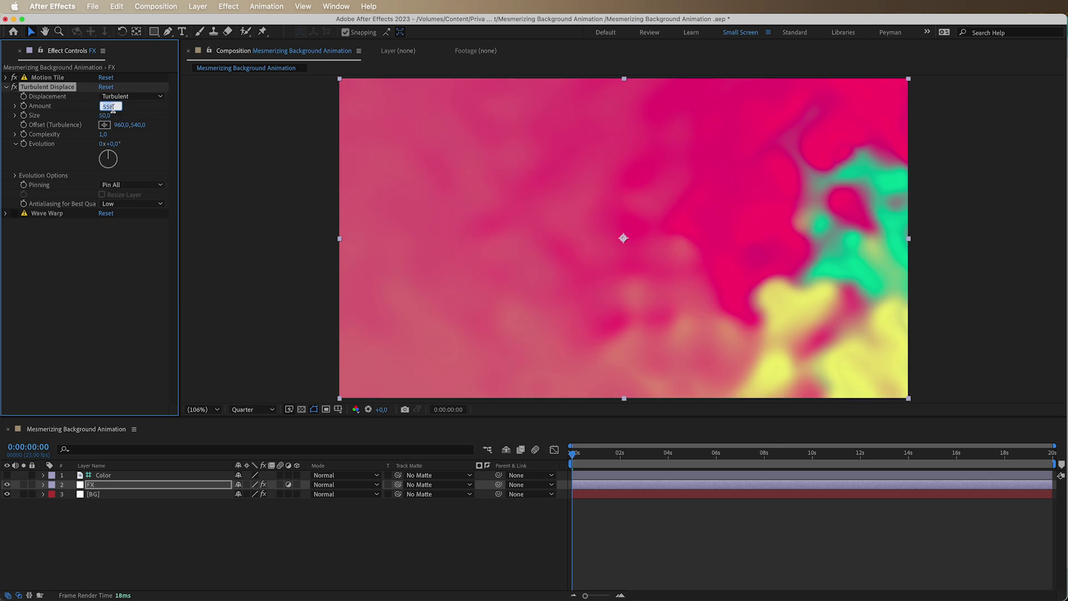
type("130")
key("Return")
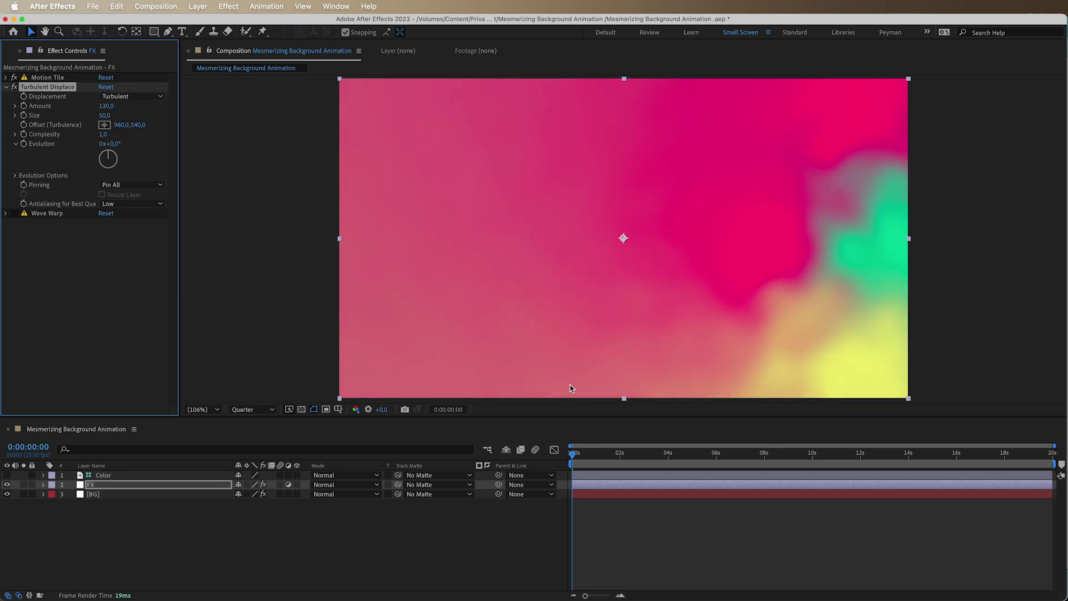
left_click_drag(574, 454, 854, 454)
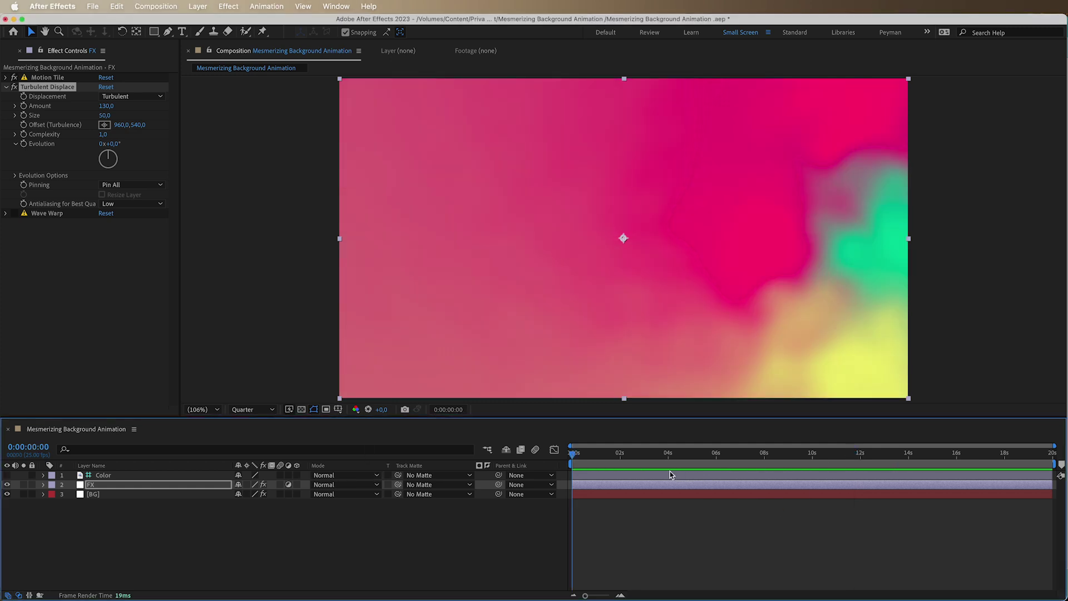
left_click_drag(593, 456, 818, 457)
Re-enable Wave Warp with Sine waves, Height 160, Width 60 and Direction 45°
left_click(15, 214)
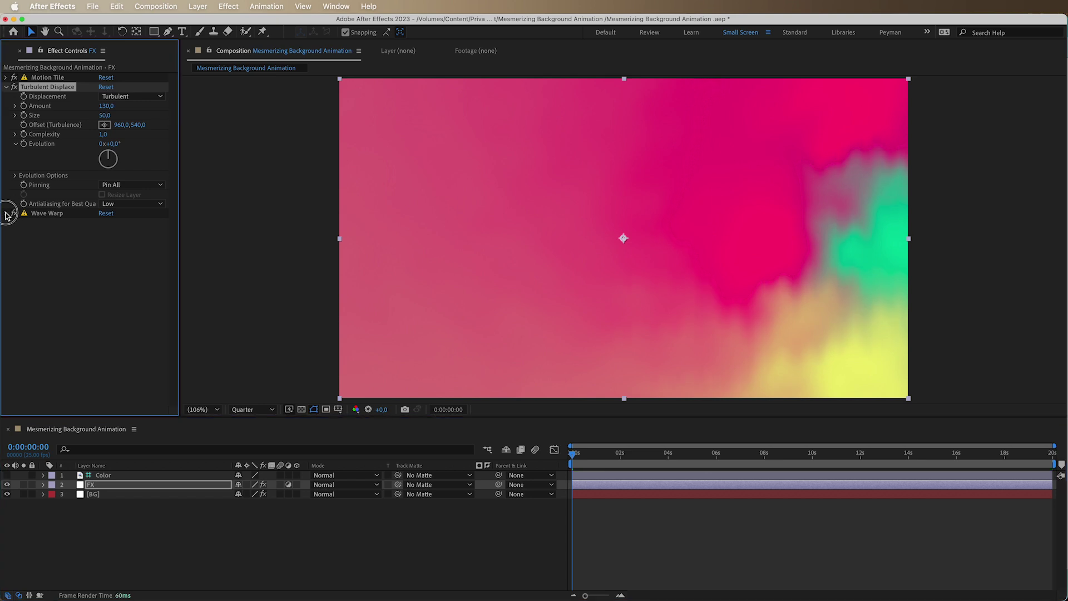
left_click(6, 214)
left_click(143, 223)
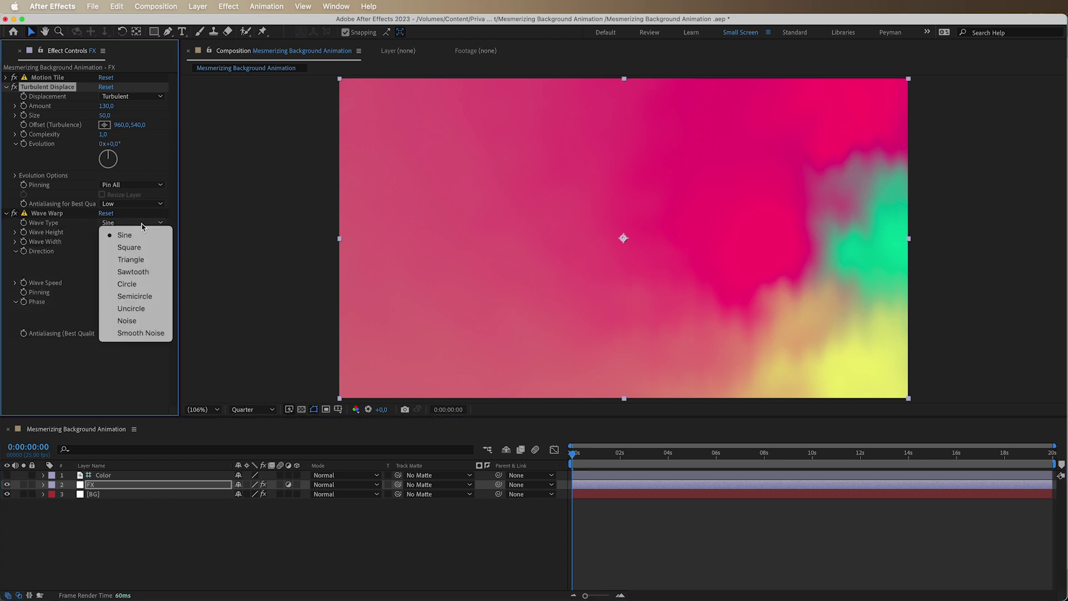
left_click(131, 234)
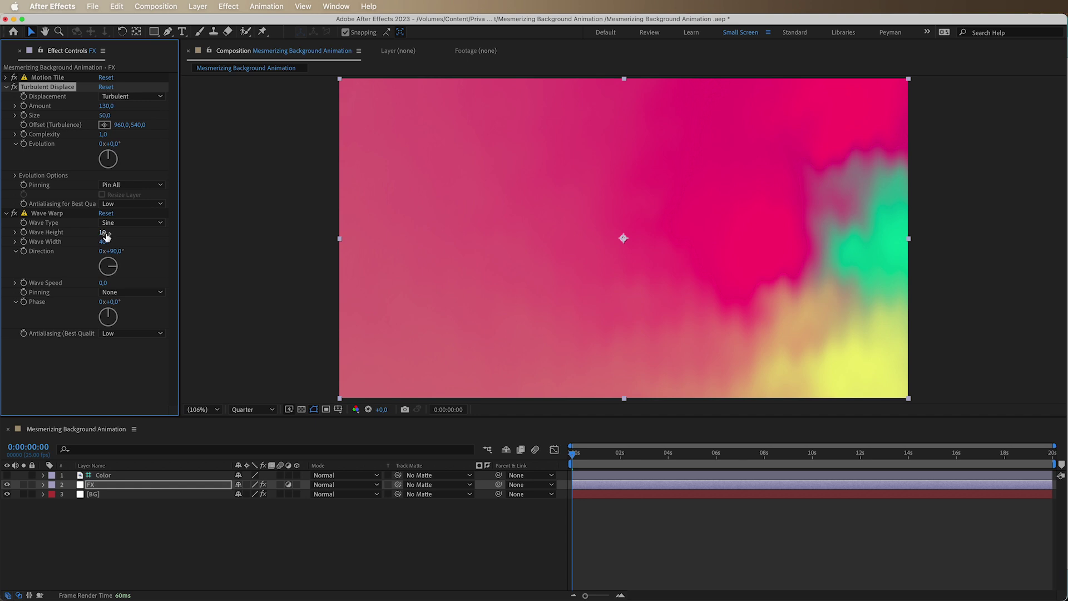
left_click_drag(106, 237, 149, 238)
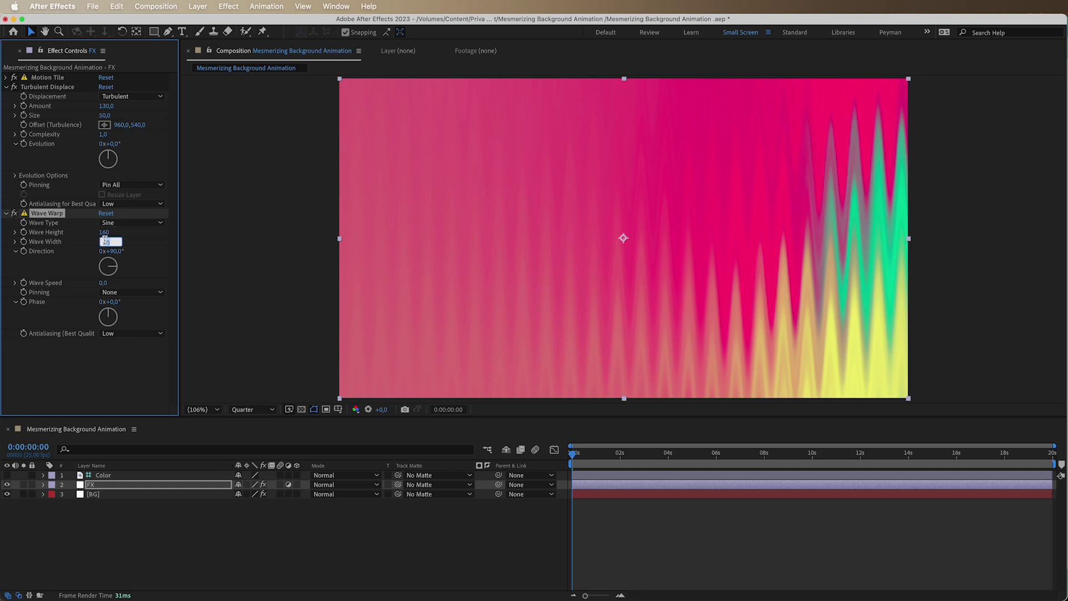
type("0")
key("Return")
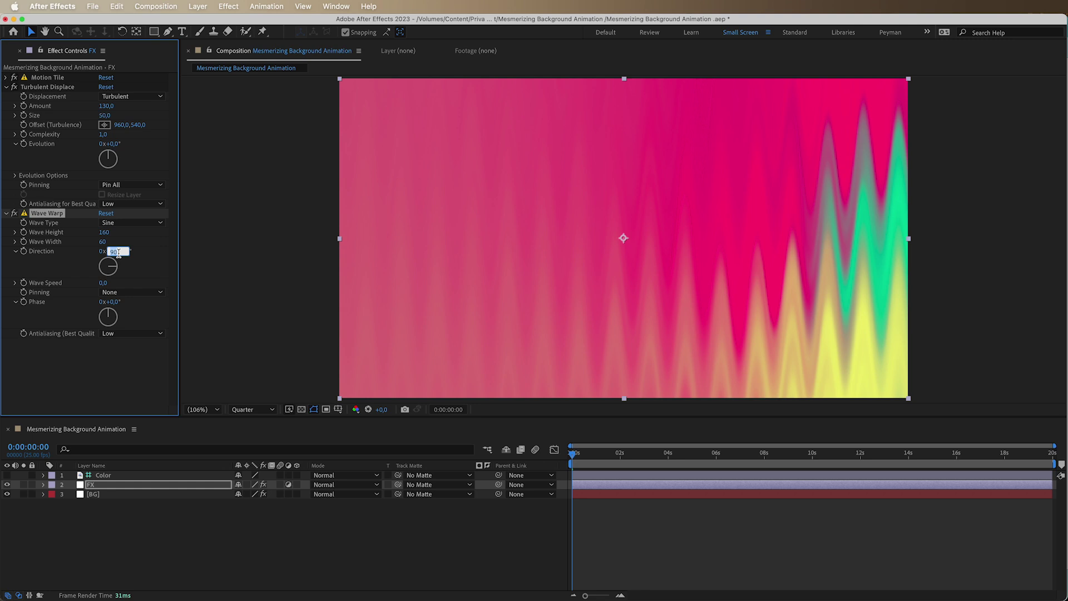
type("45")
key("Return")
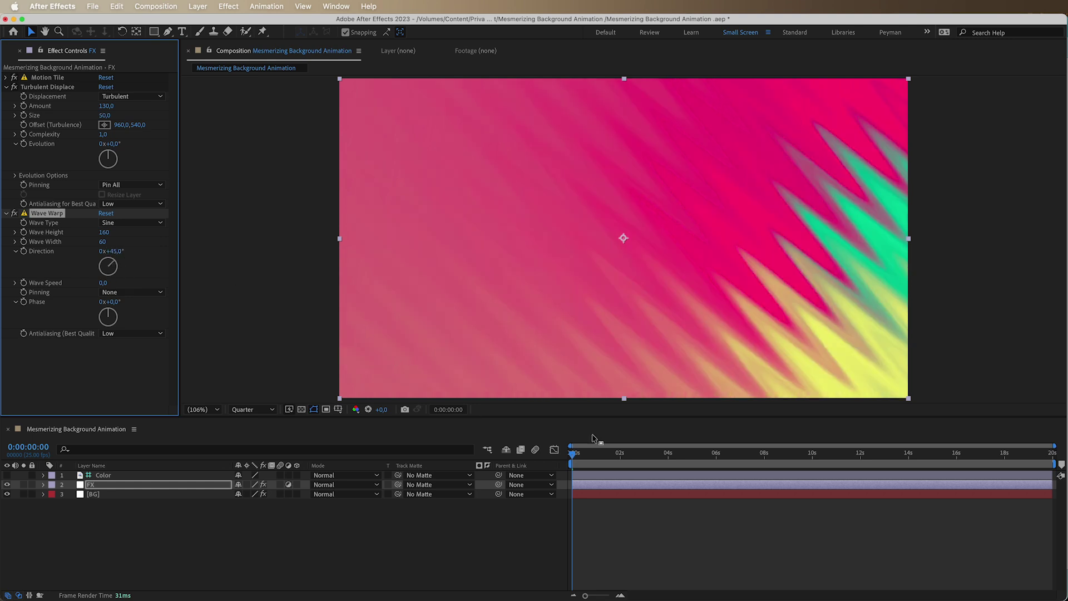
Check a later frame, then play the diagonal spiky waves from the start
left_click_drag(577, 454, 840, 459)
key("Home")
key("space")
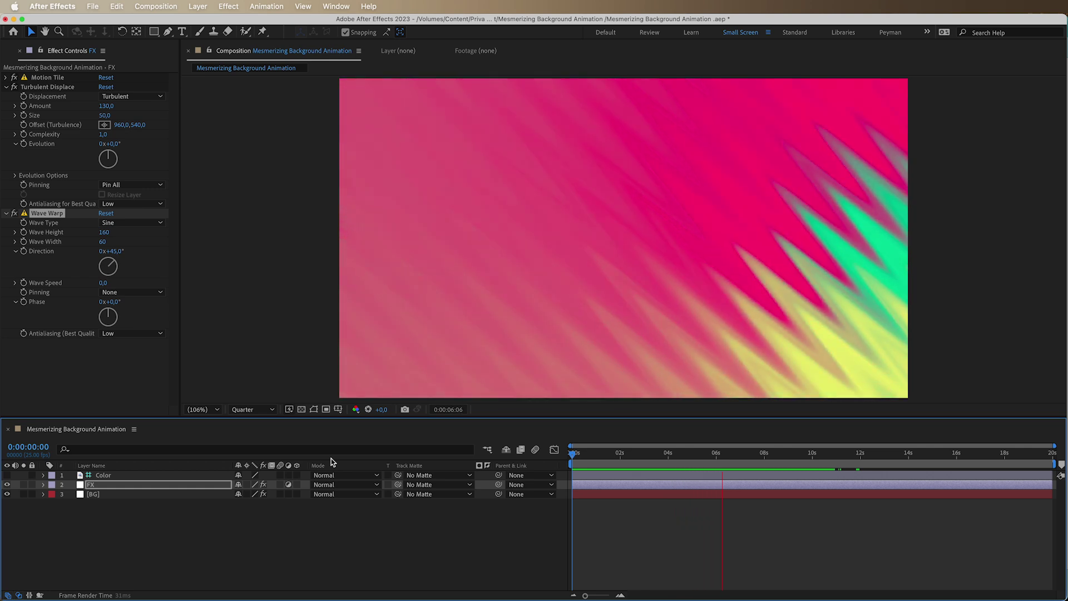
Switch Wave Warp's Wave Type to Sawtooth and preview the sharper diagonal stripes
key("space")
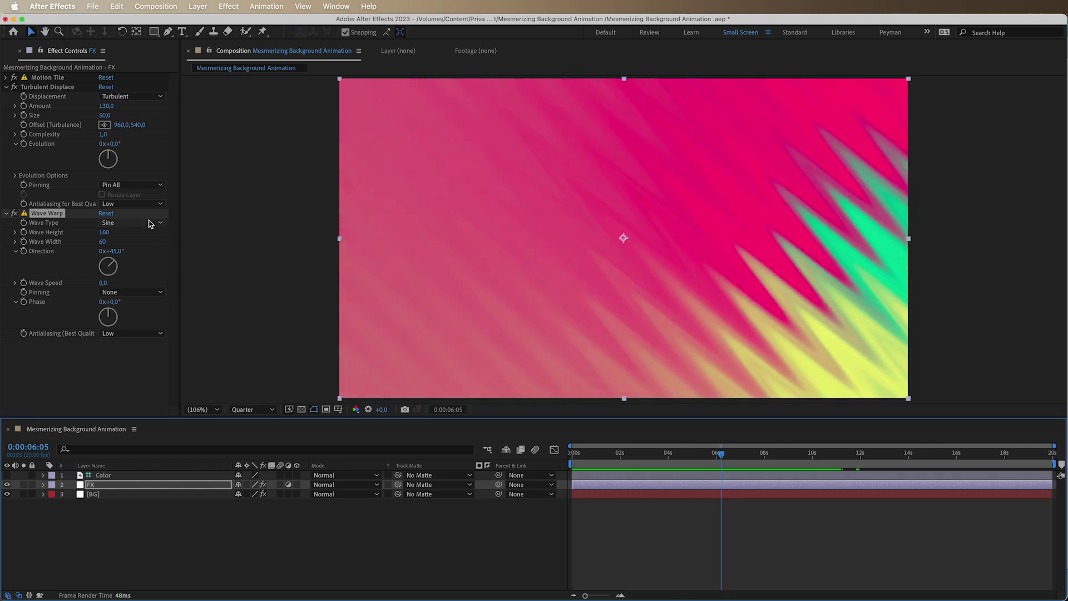
left_click(149, 224)
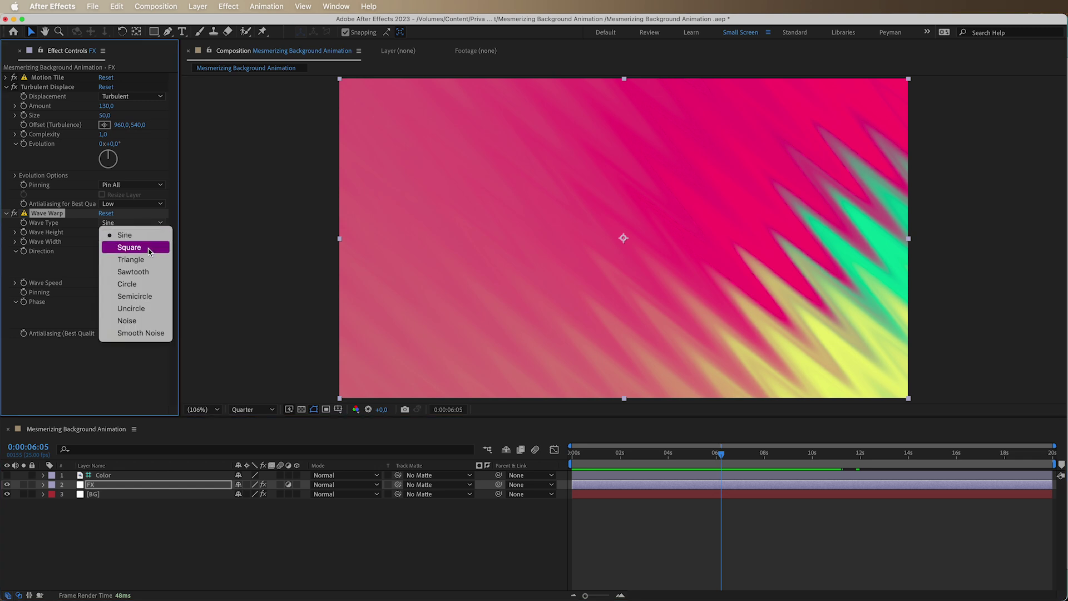
left_click(144, 271)
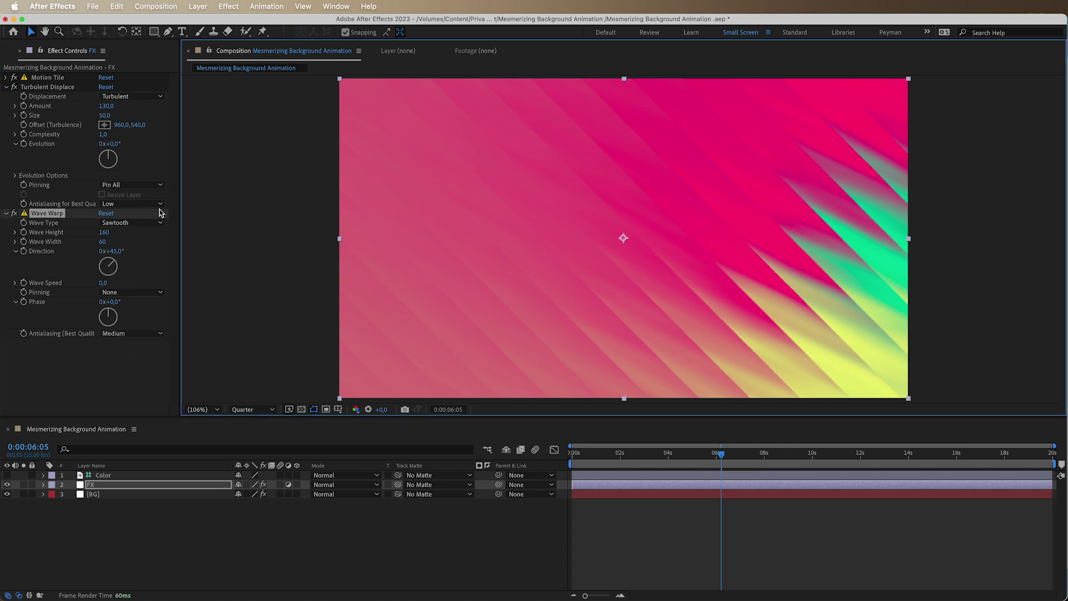
left_click_drag(599, 453, 442, 536)
key("space")
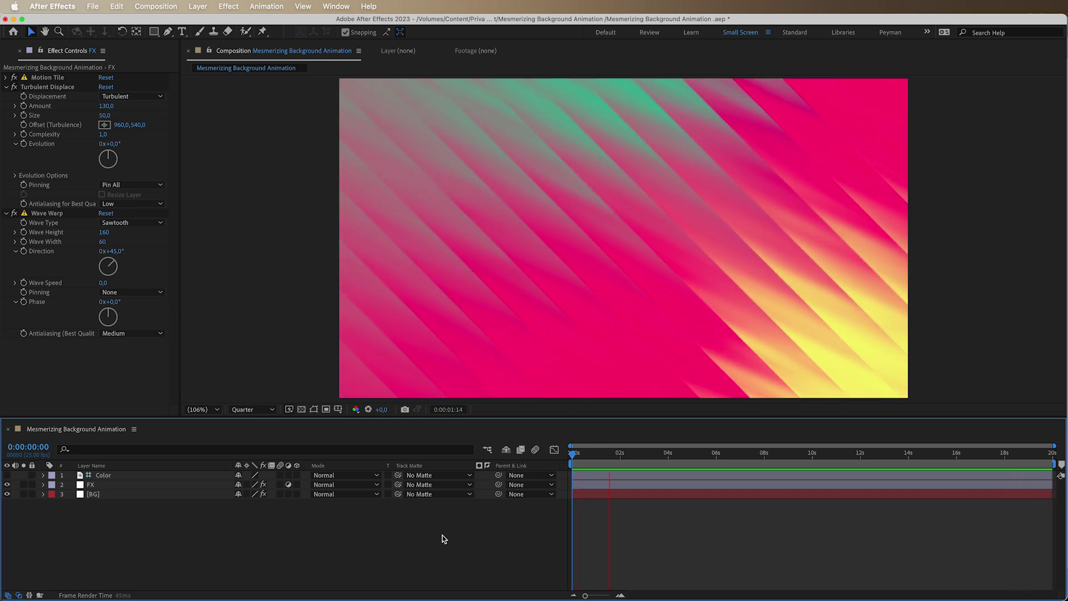
left_click_drag(594, 455, 455, 489)
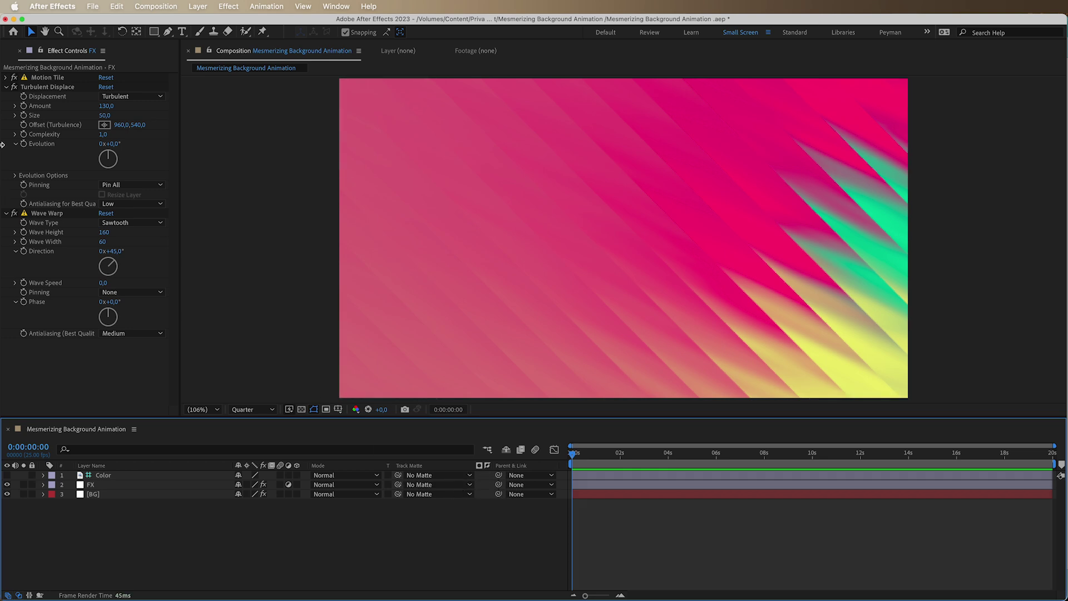
Collapse all effects with Ctrl+` and move Wave Warp above Turbulent Displace
left_click(37, 98)
key("ctrl+grave")
left_click(53, 96)
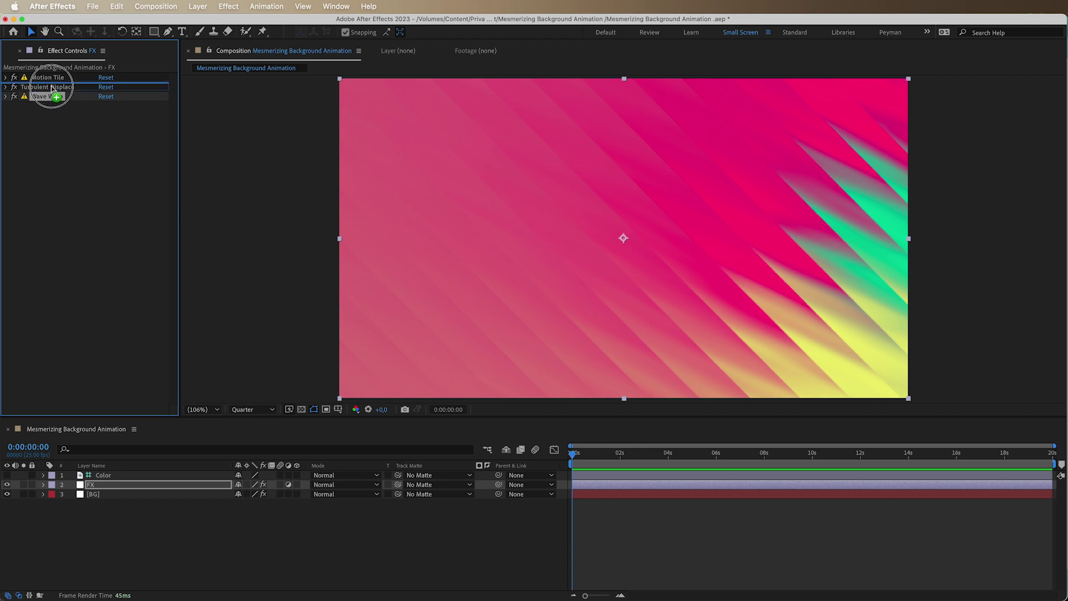
left_click_drag(52, 88, 52, 89)
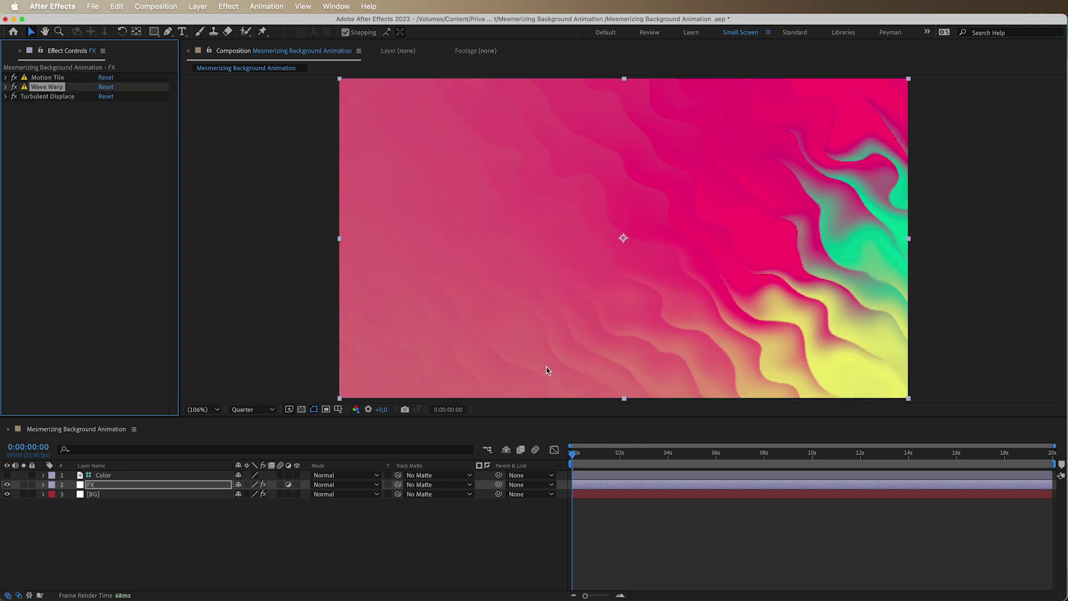
Inspect the softer ripples on a later frame and expand Turbulent Displace's settings
left_click_drag(569, 449, 512, 456)
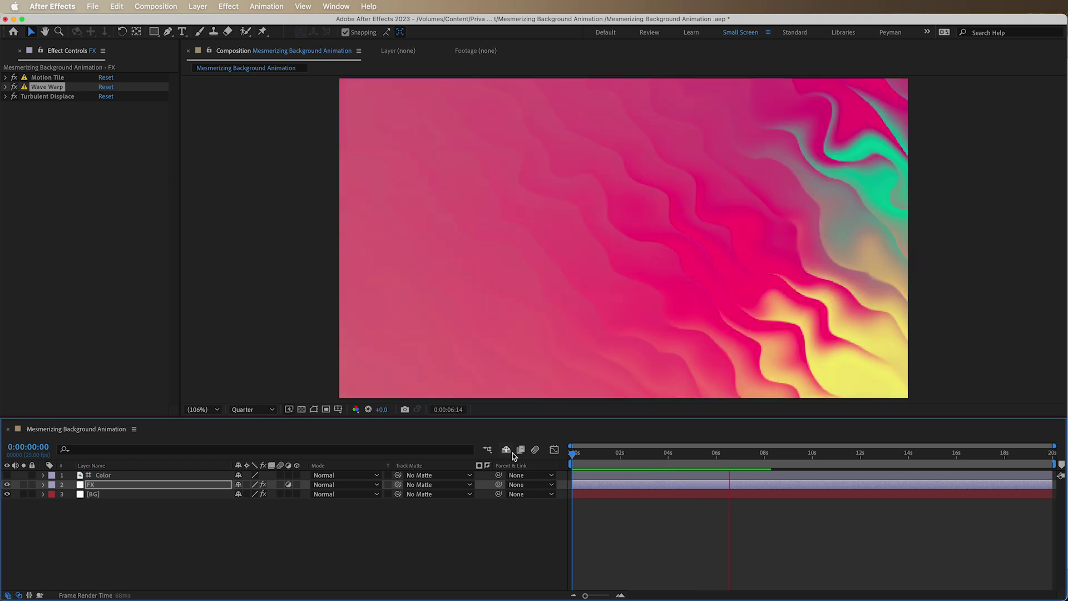
key("space")
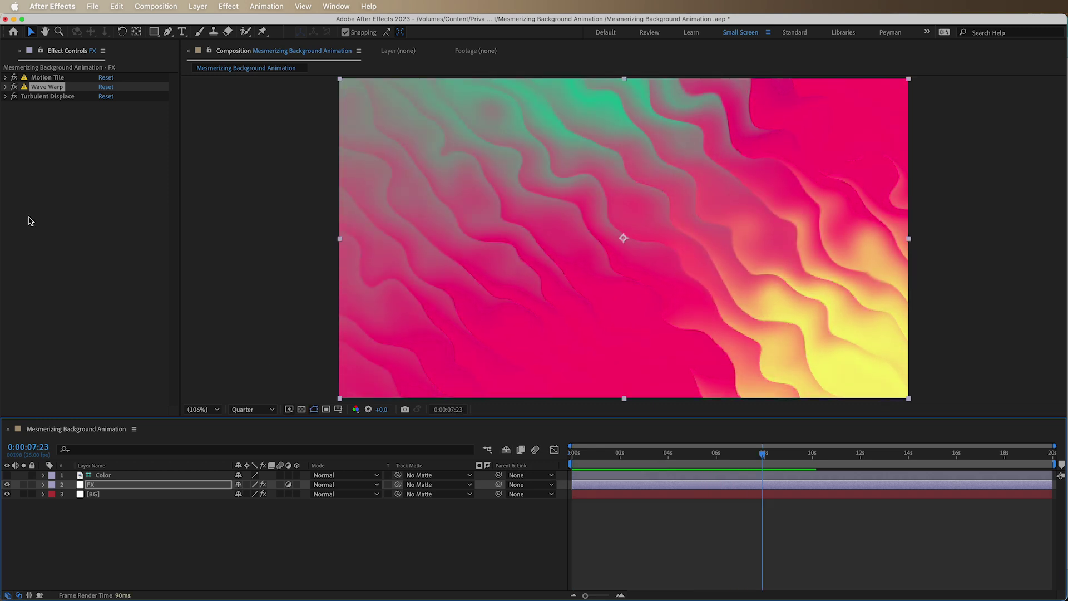
left_click(6, 97)
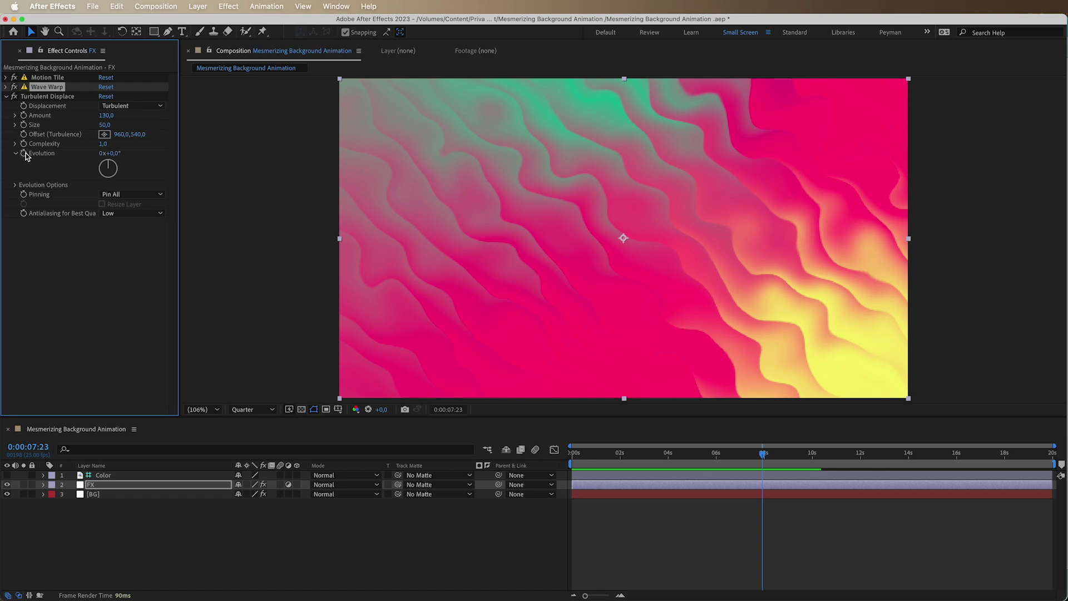
Drive Turbulent Displace Evolution with the expression time*10 and preview from the start
left_click(25, 152, "alt")
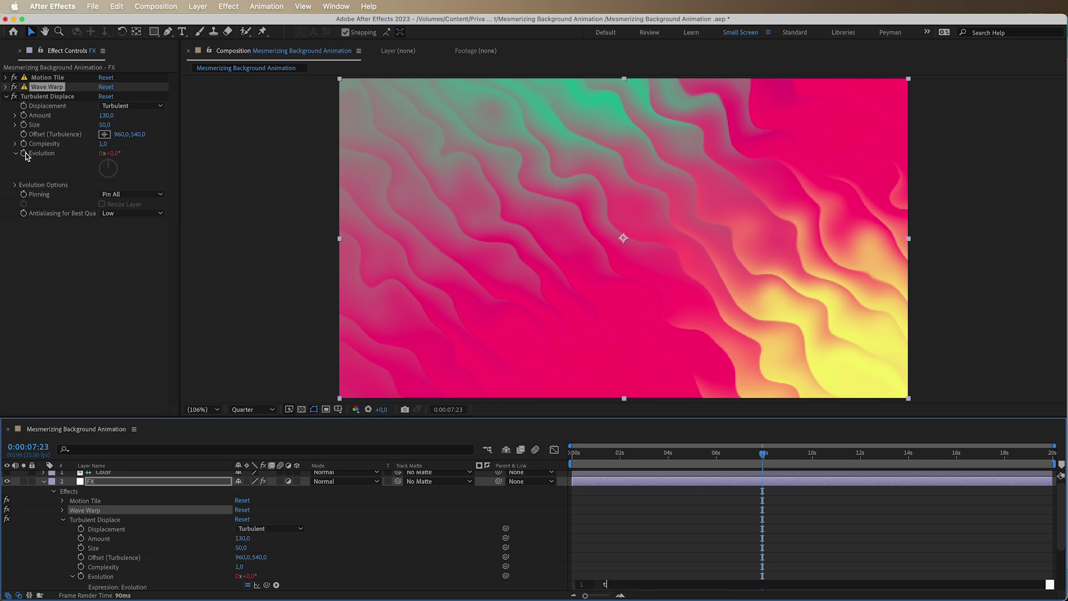
type("ime *10")
left_click(606, 500)
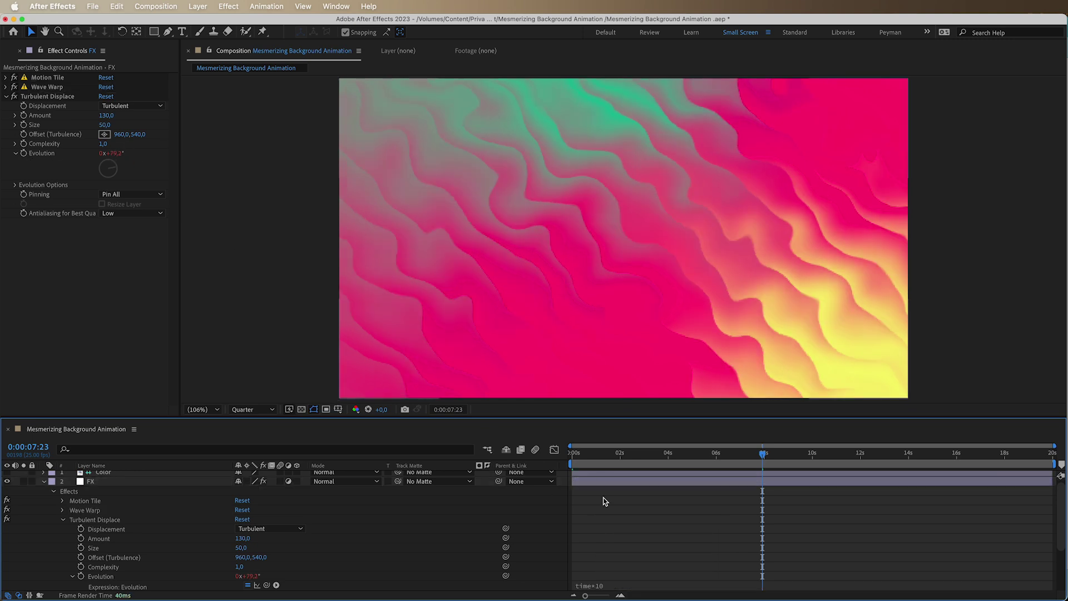
key("Home")
key("space")
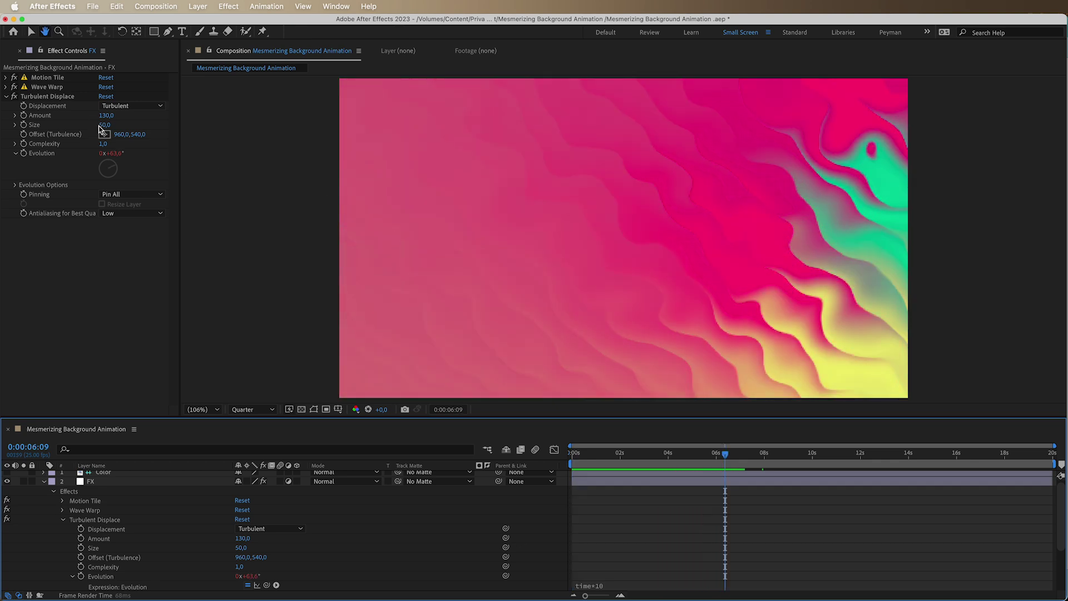
Set Turbulent Displace Size to 276 with Twist displacement, then play the preview
left_click_drag(105, 124, 238, 127)
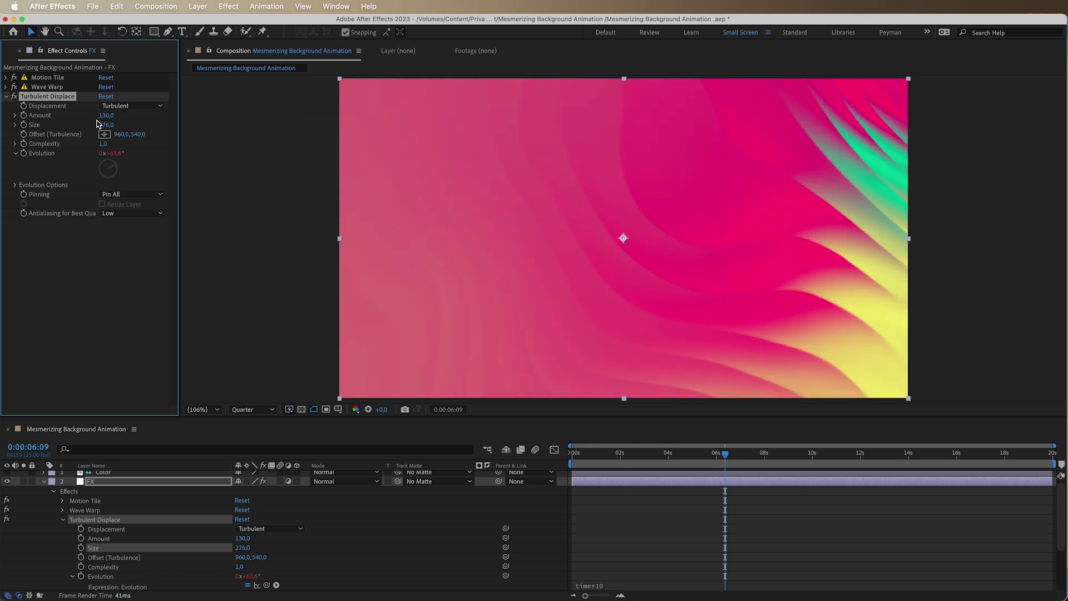
left_click(130, 109)
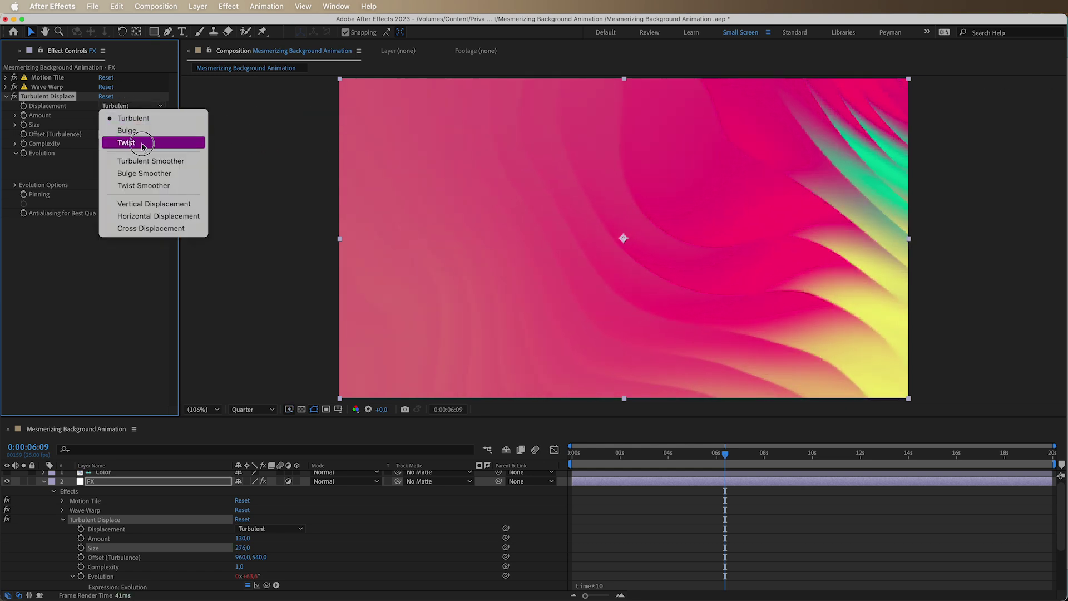
left_click(143, 144)
left_click(402, 459)
key("space")
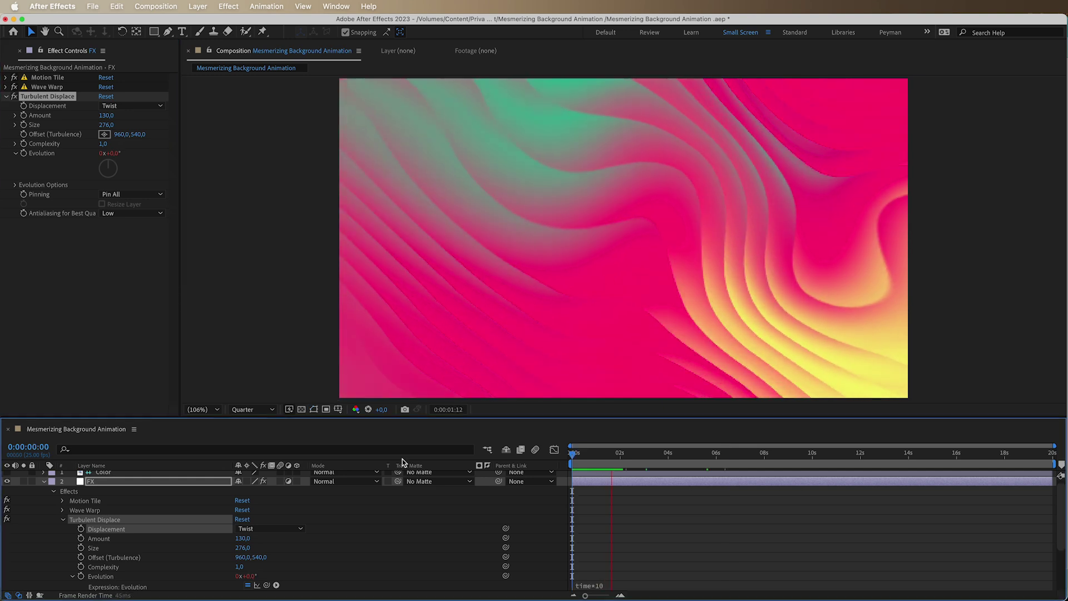